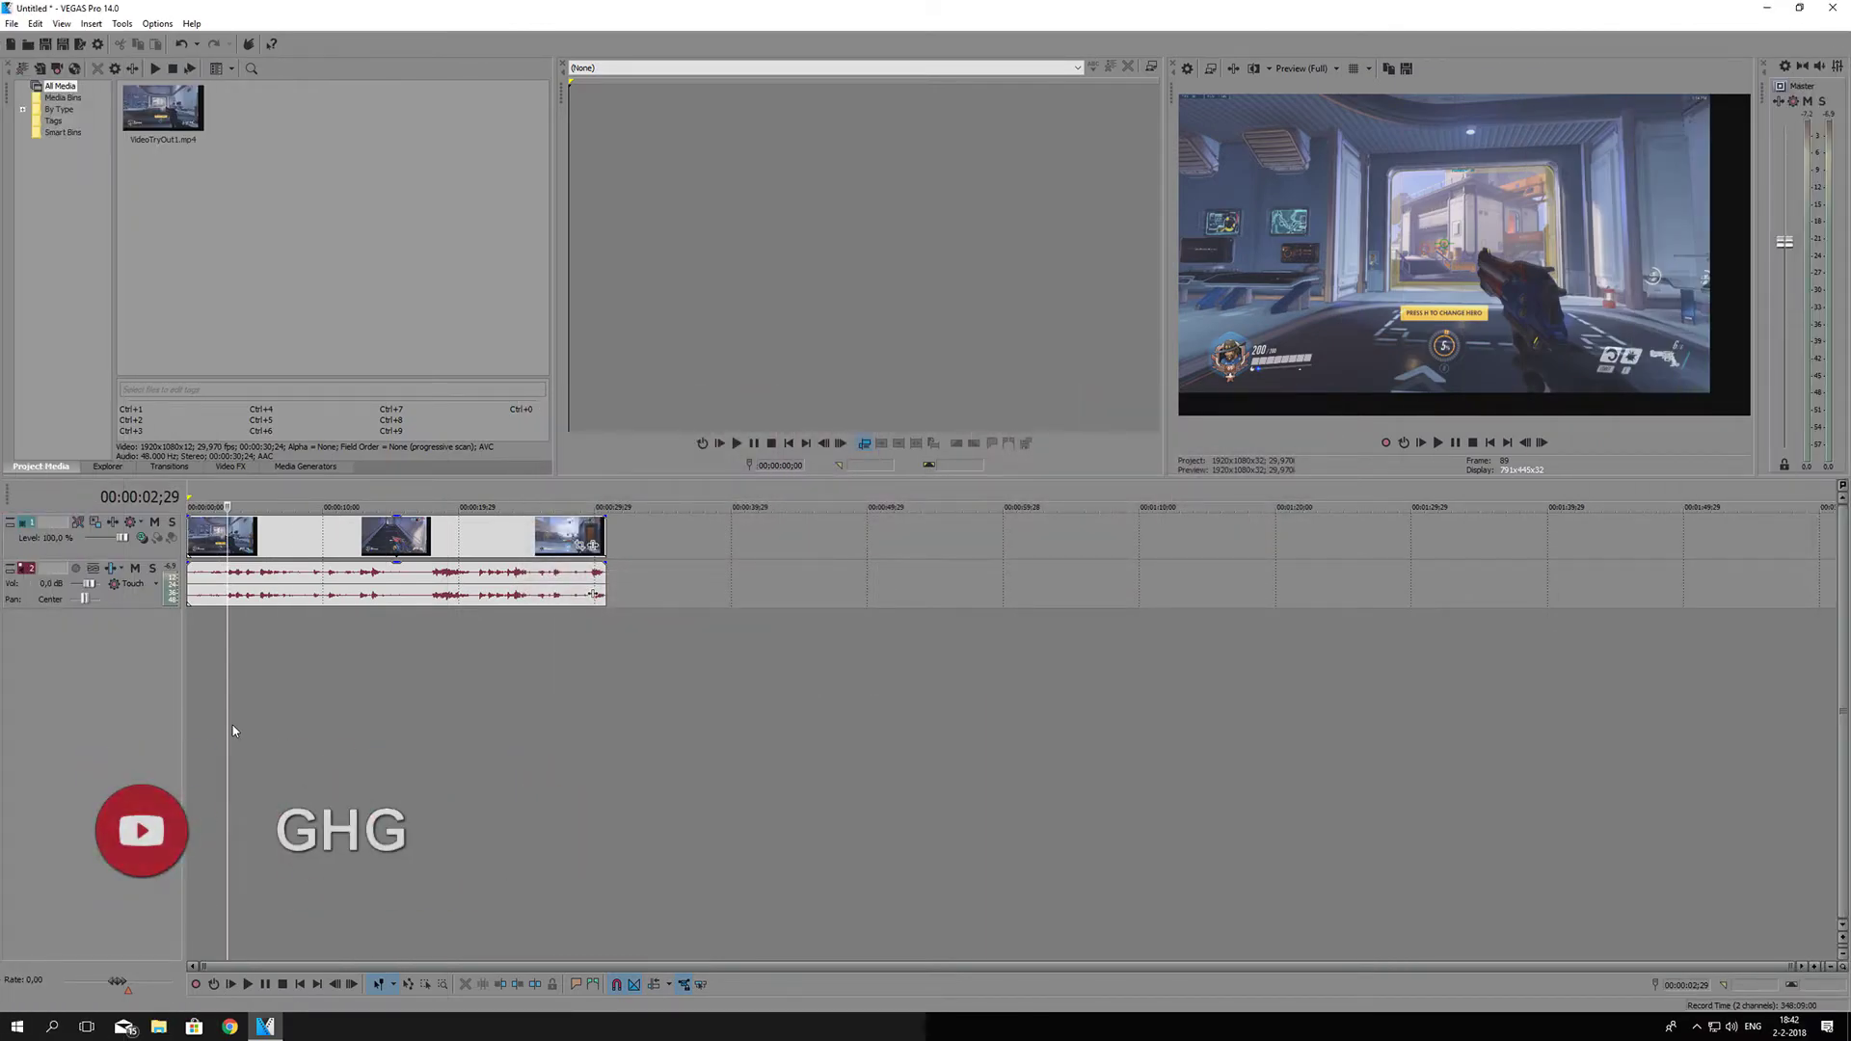
Place the playback cursor at 00:00:13;00 inside the VideoTryOut1.mp4 gameplay clip.
left_click(365, 749)
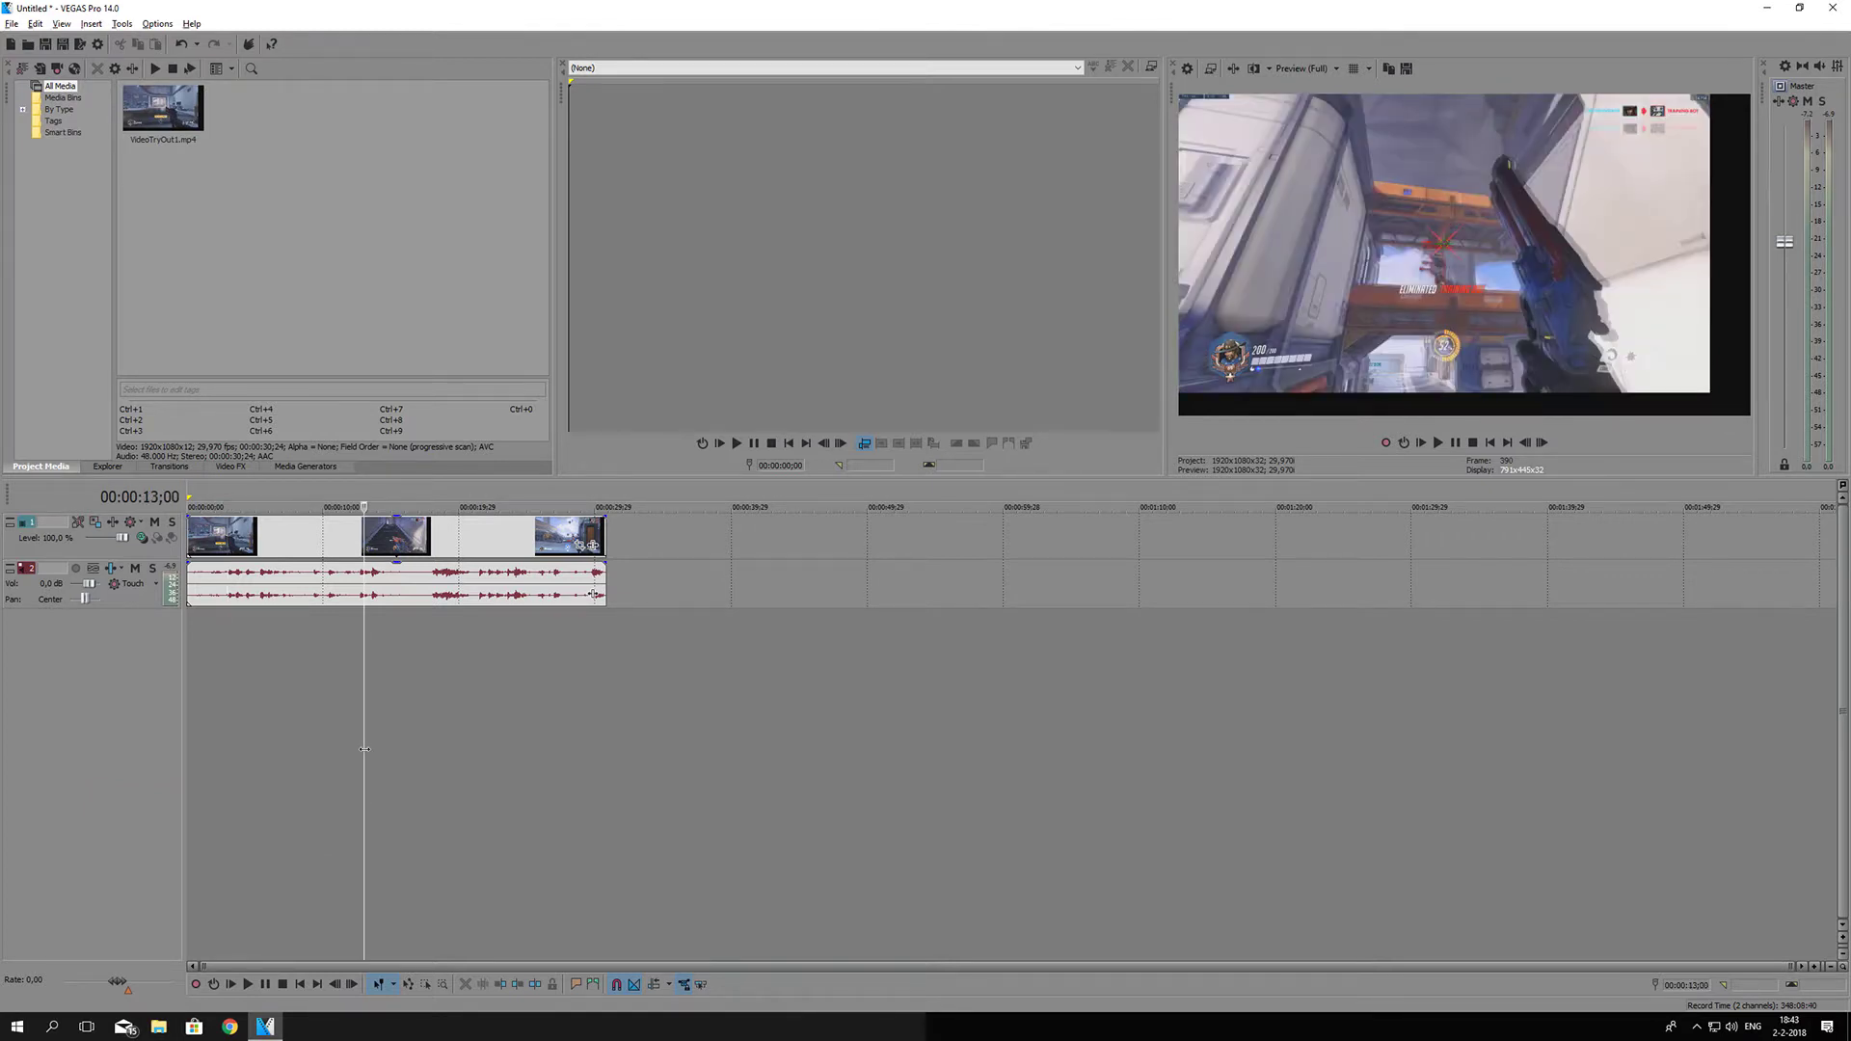
Drag the Legacy Text 'Default Text' preset from Media Generators onto the timeline.
left_click(316, 470)
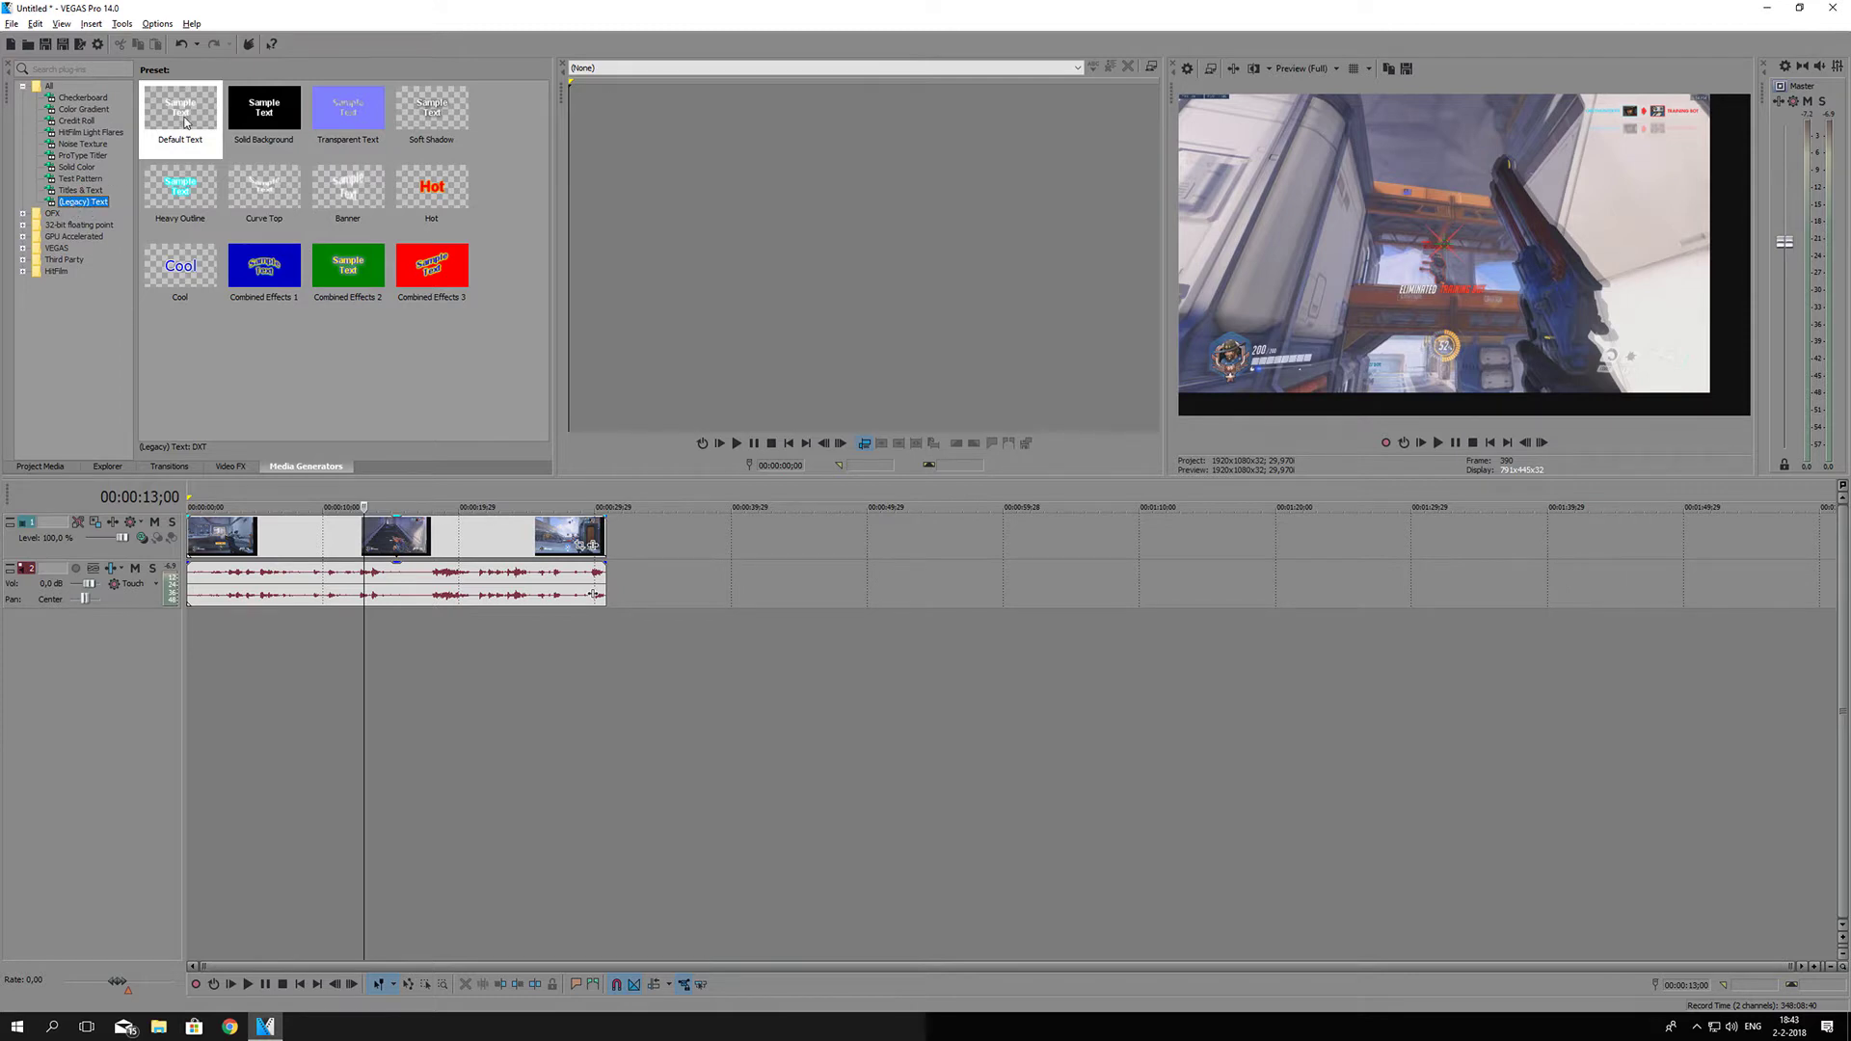
left_click_drag(177, 94, 632, 537)
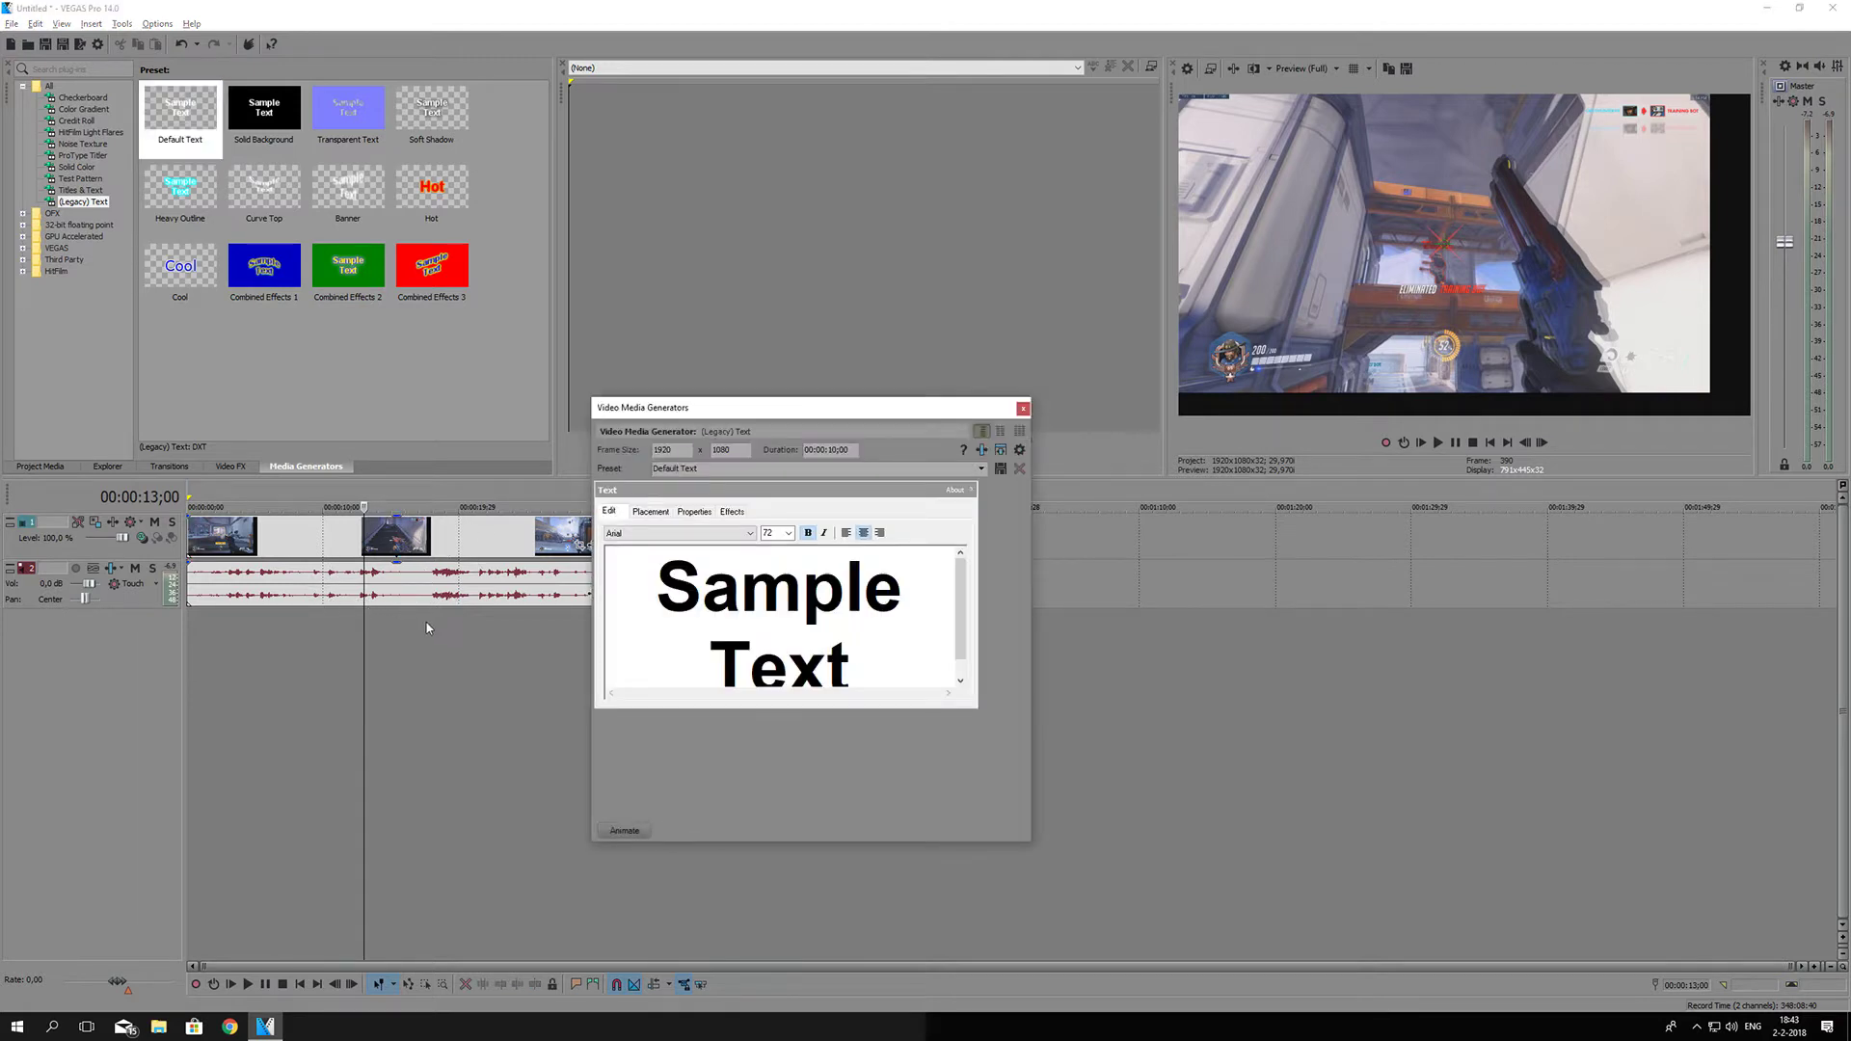
Replace 'Sample Text' with 'THERE IS NO BORDER' and preview it on the title event.
left_click_drag(880, 671, 612, 516)
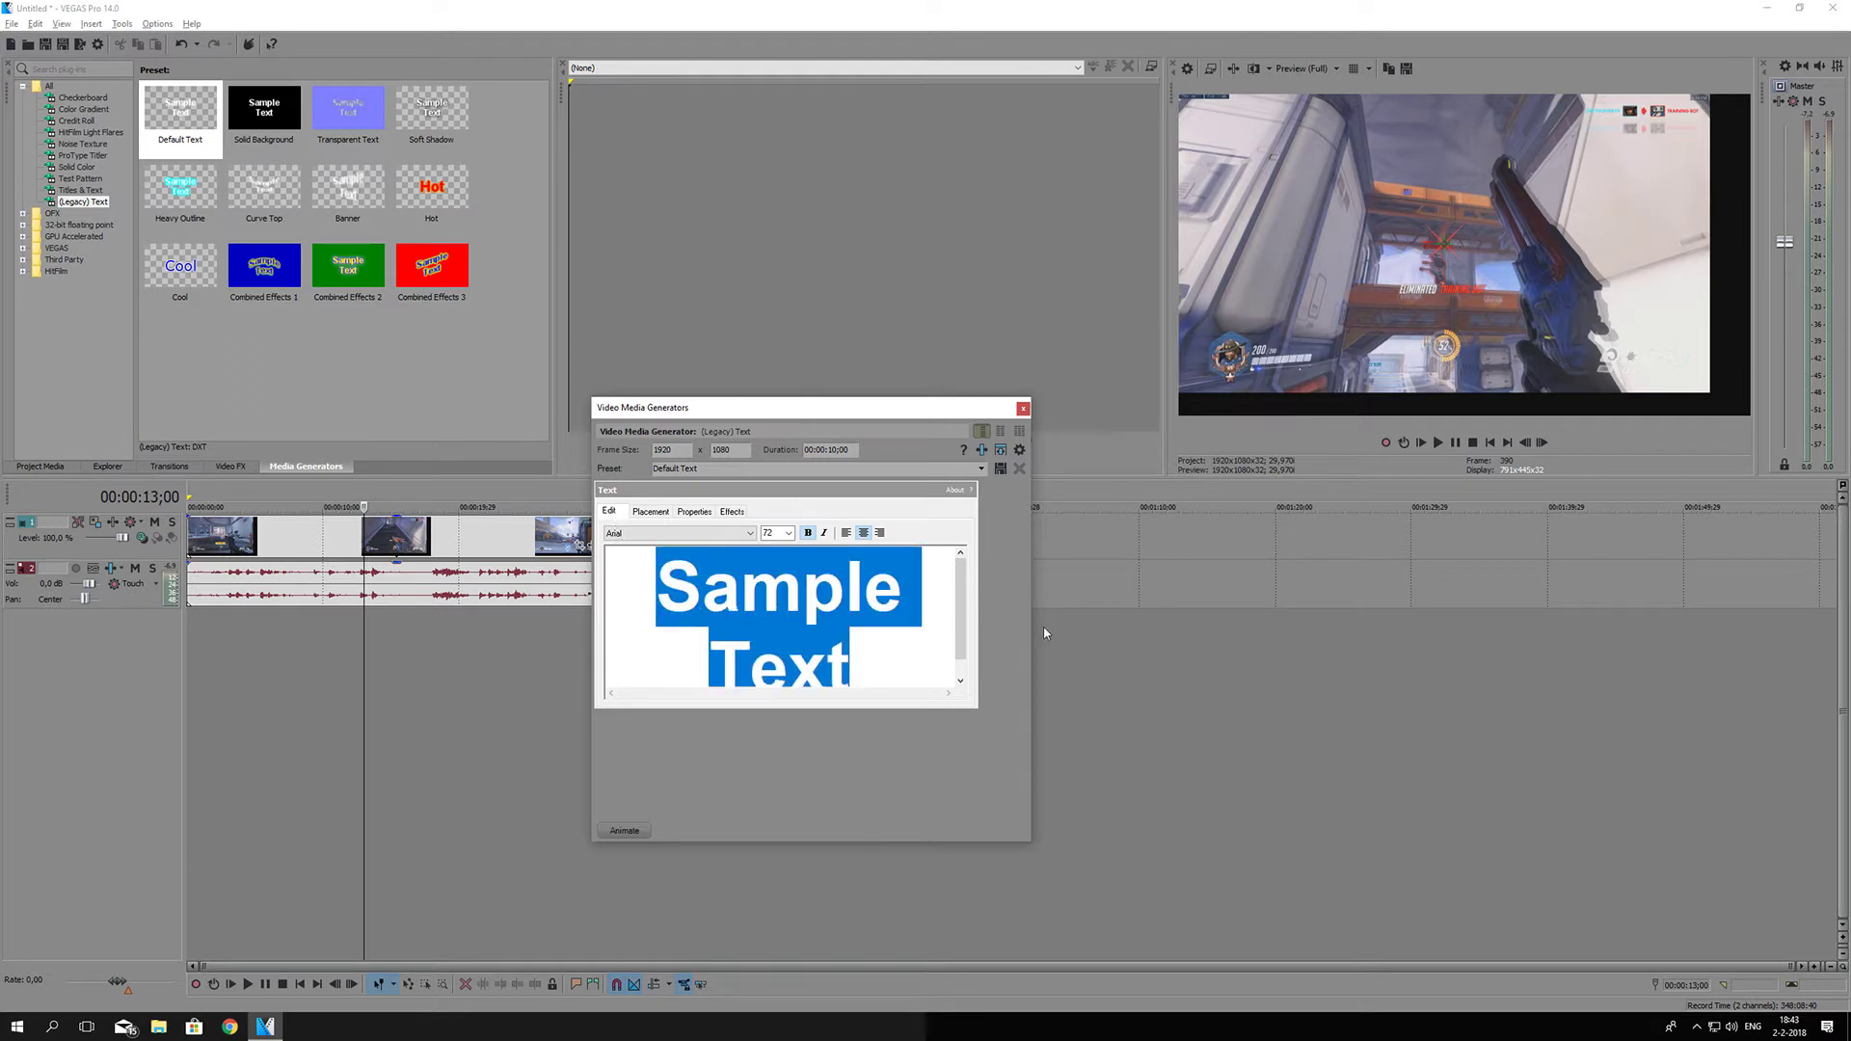
type("THERE IS ")
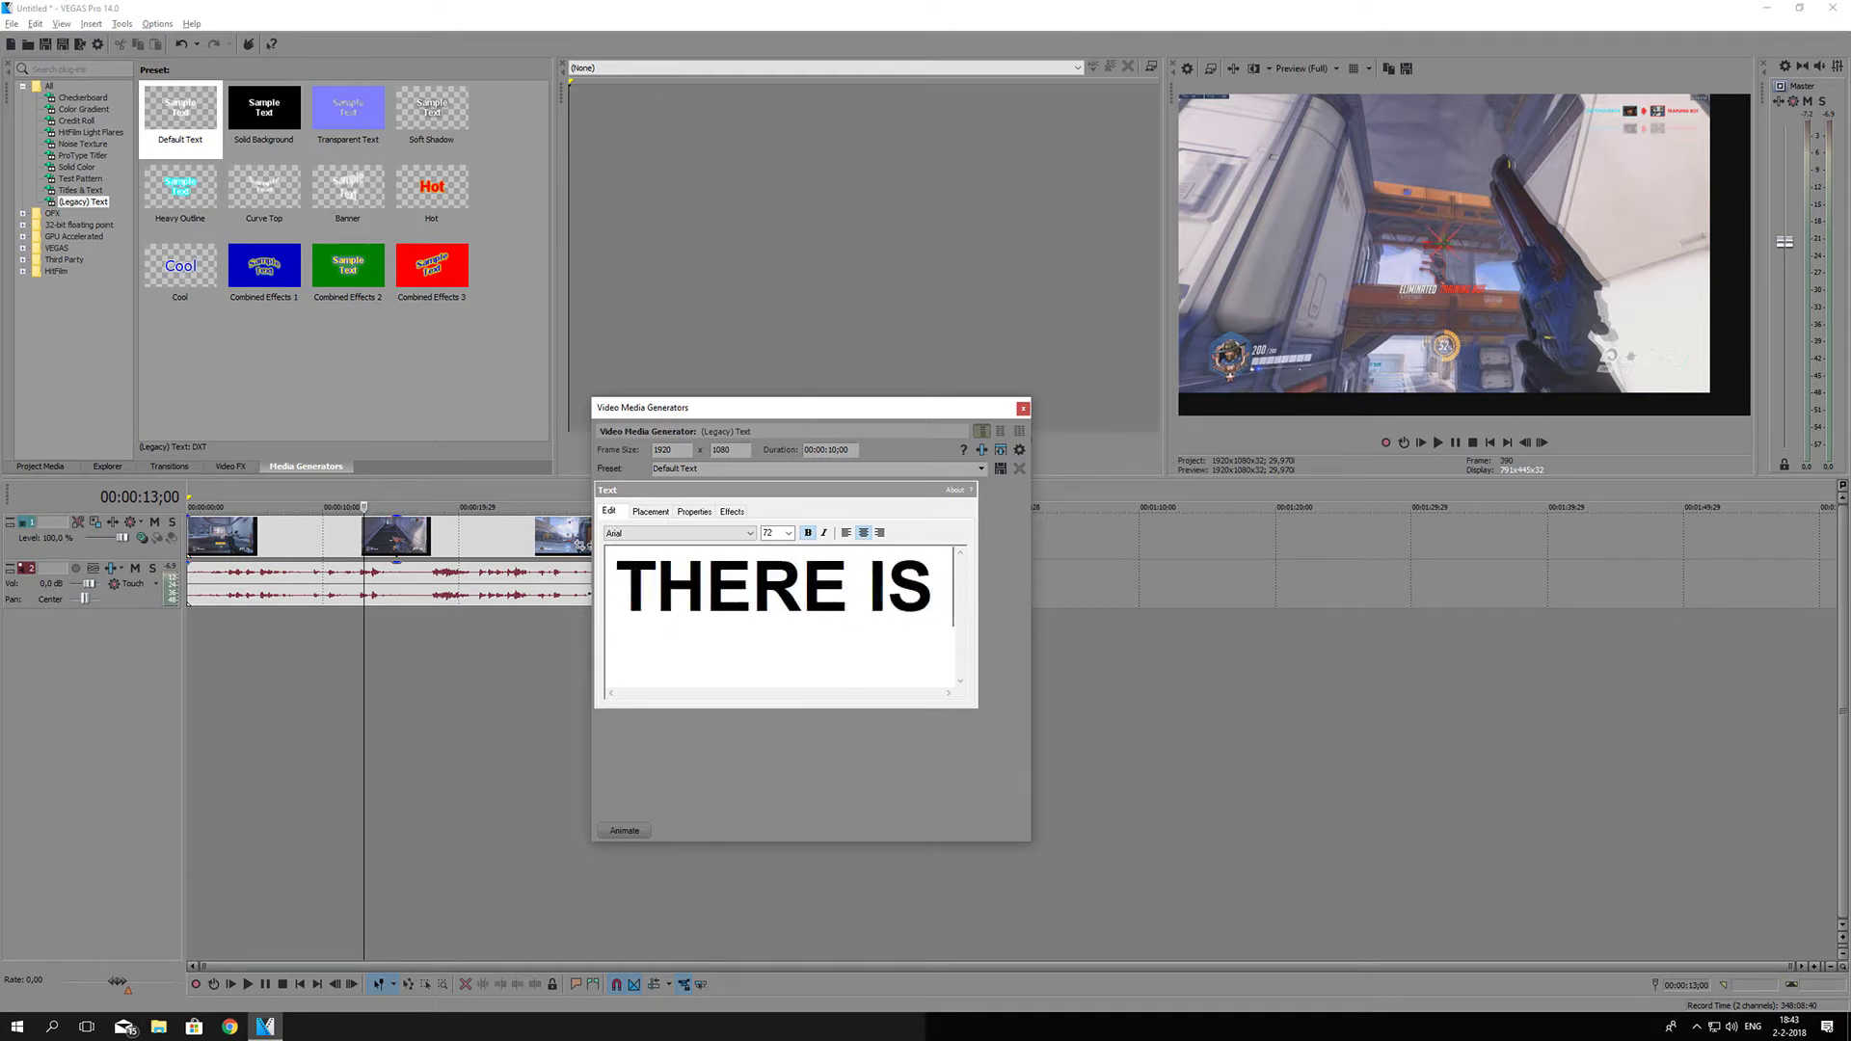
type("NO BORDER")
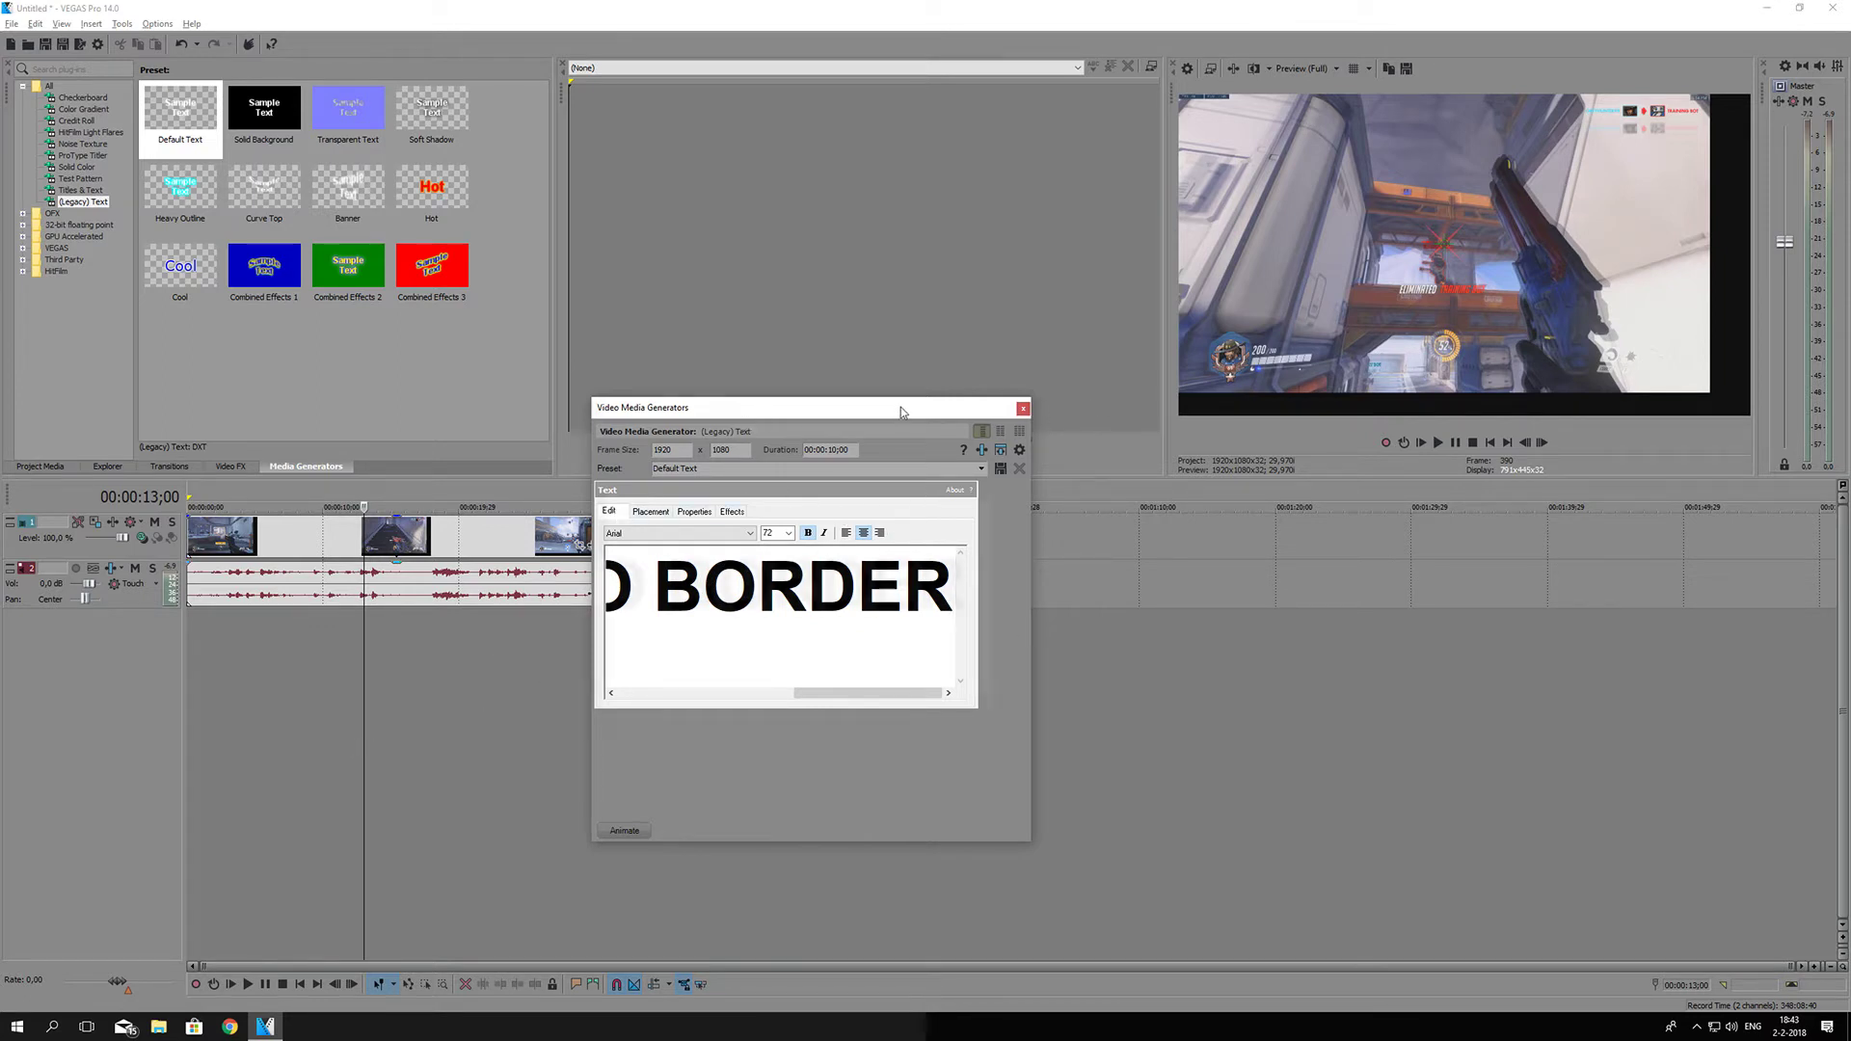
left_click_drag(901, 407, 1227, 337)
left_click_drag(361, 730, 678, 713)
left_click_drag(1137, 337, 660, 280)
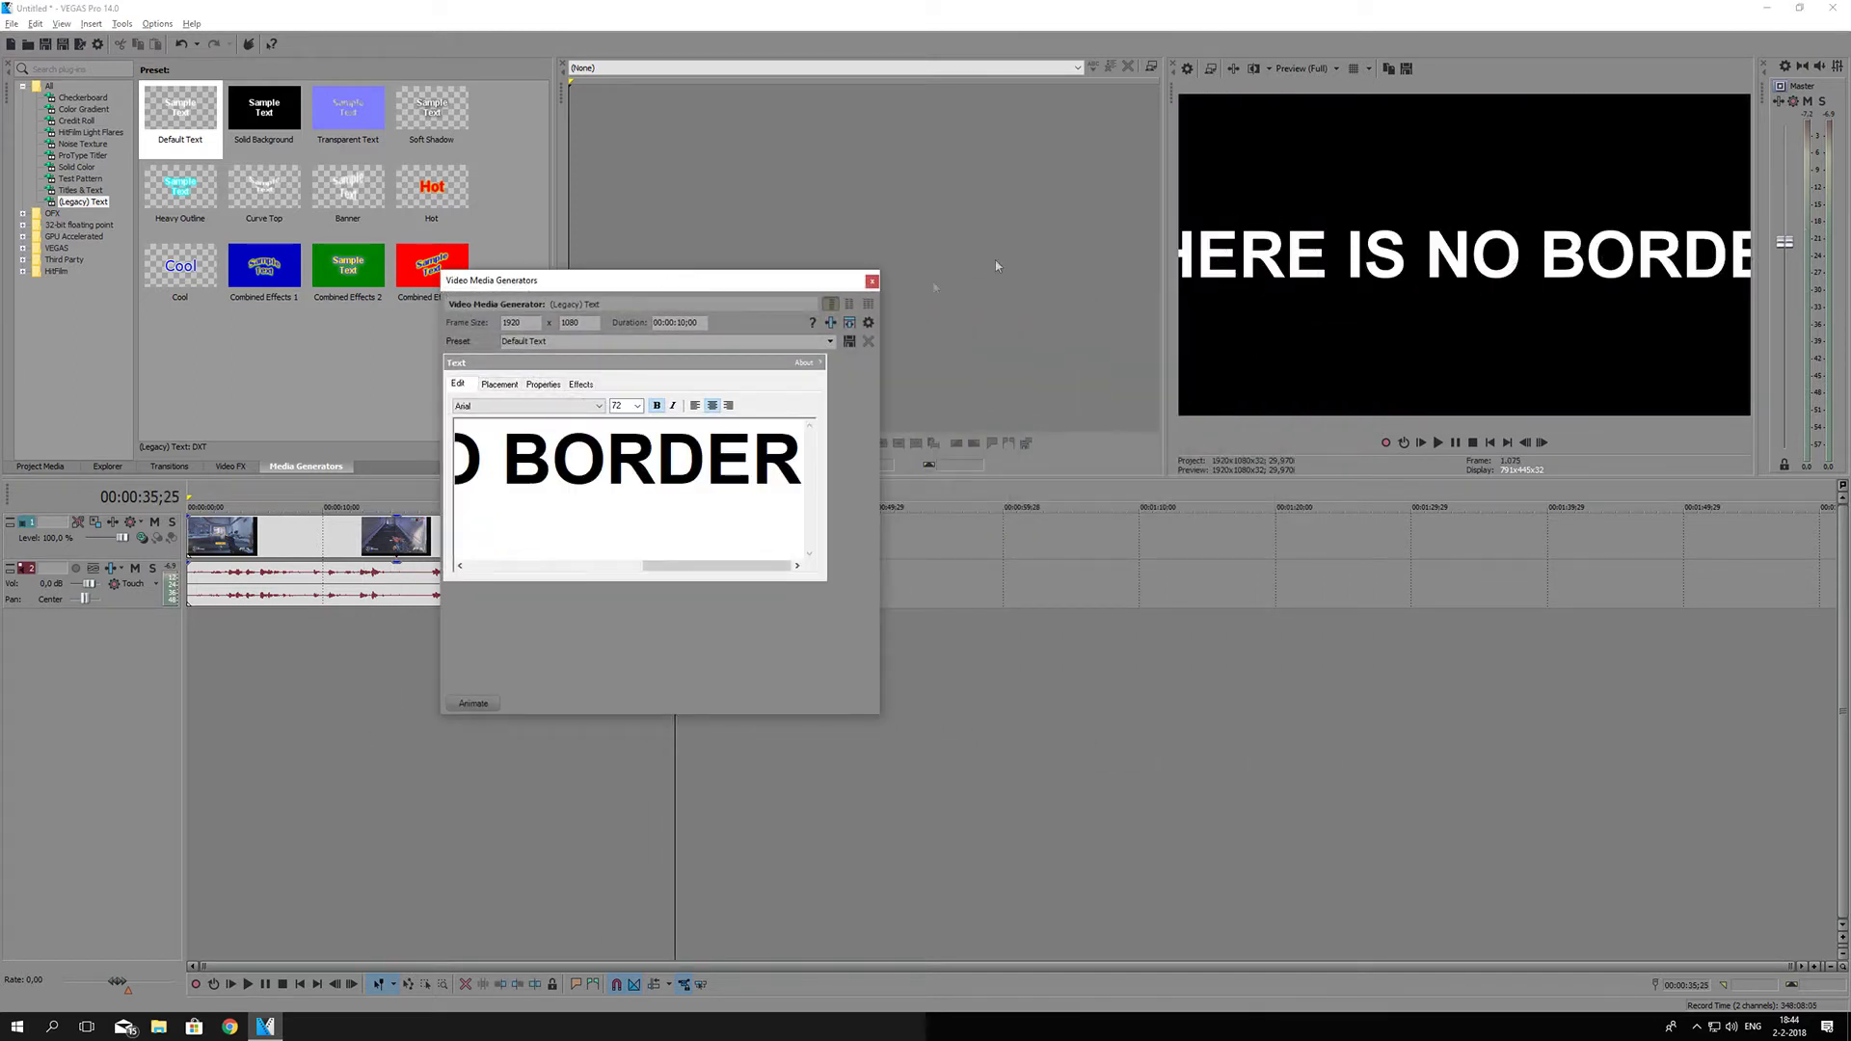
Select the whole title line and set its font size to 48.
double_click(656, 462)
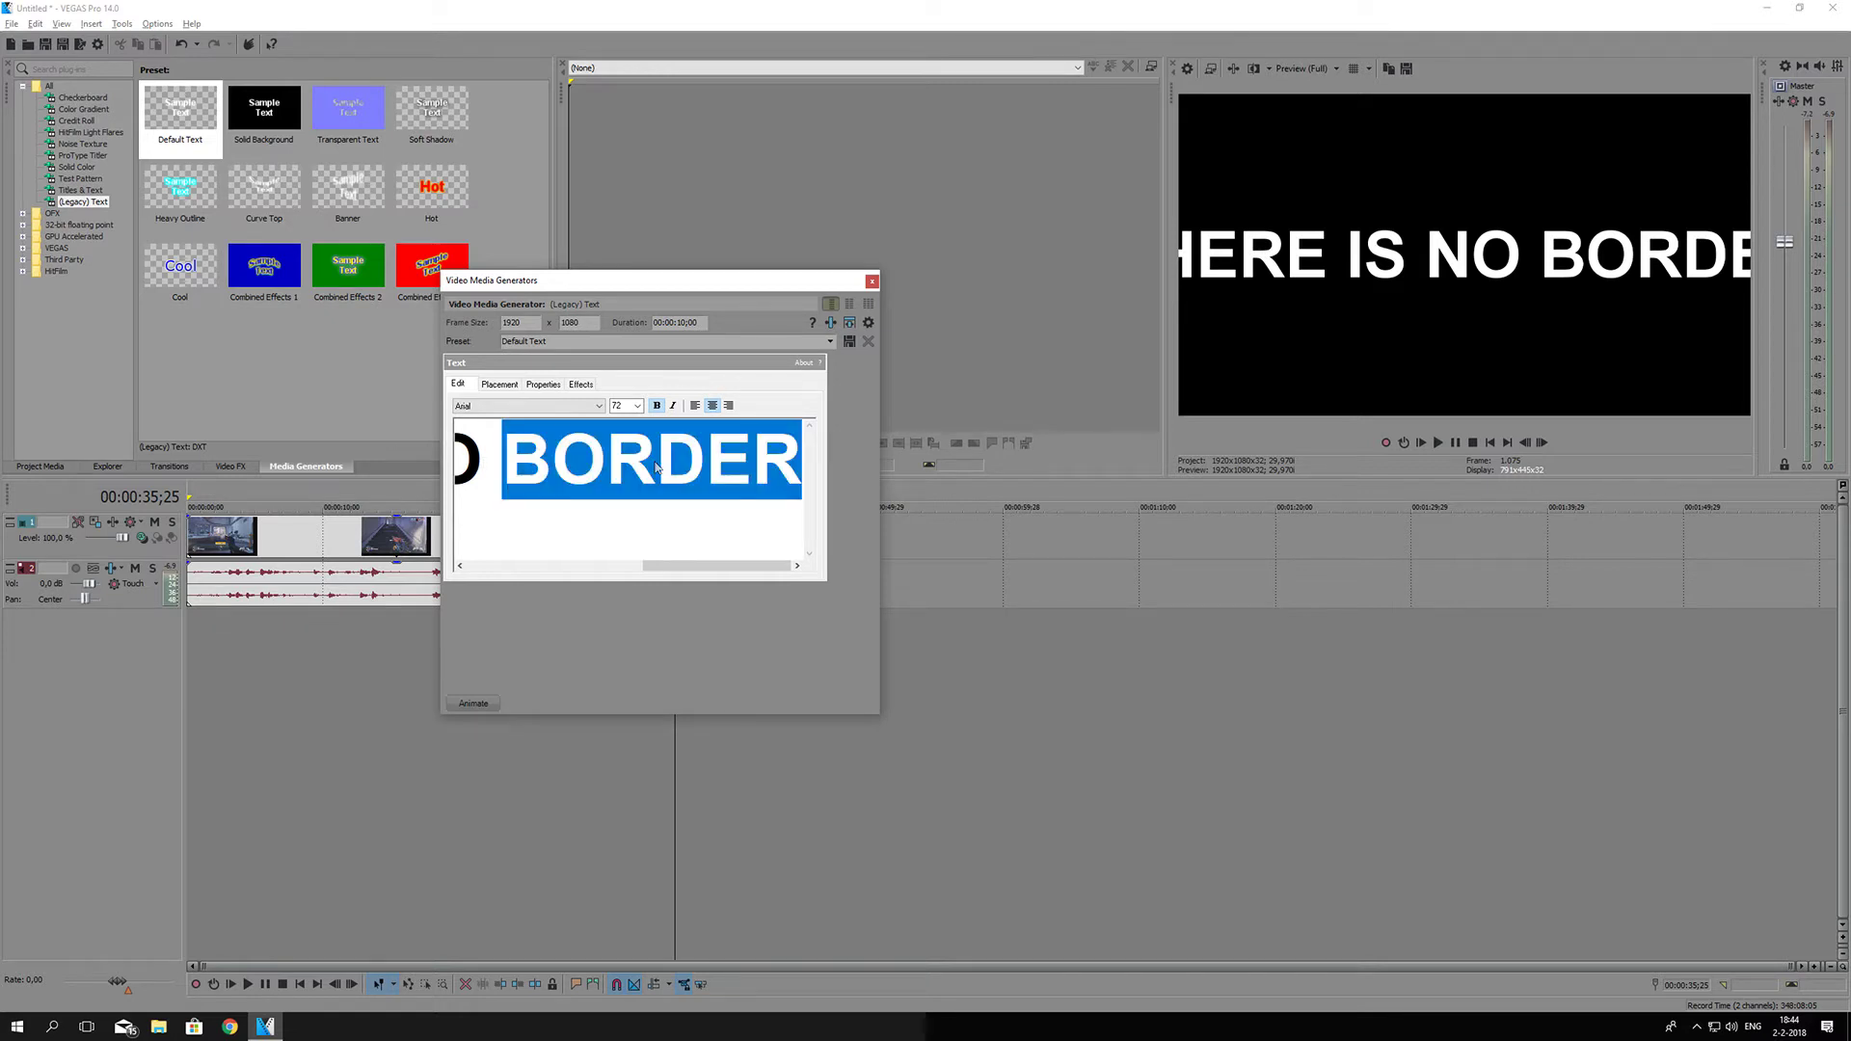
triple_click(656, 468)
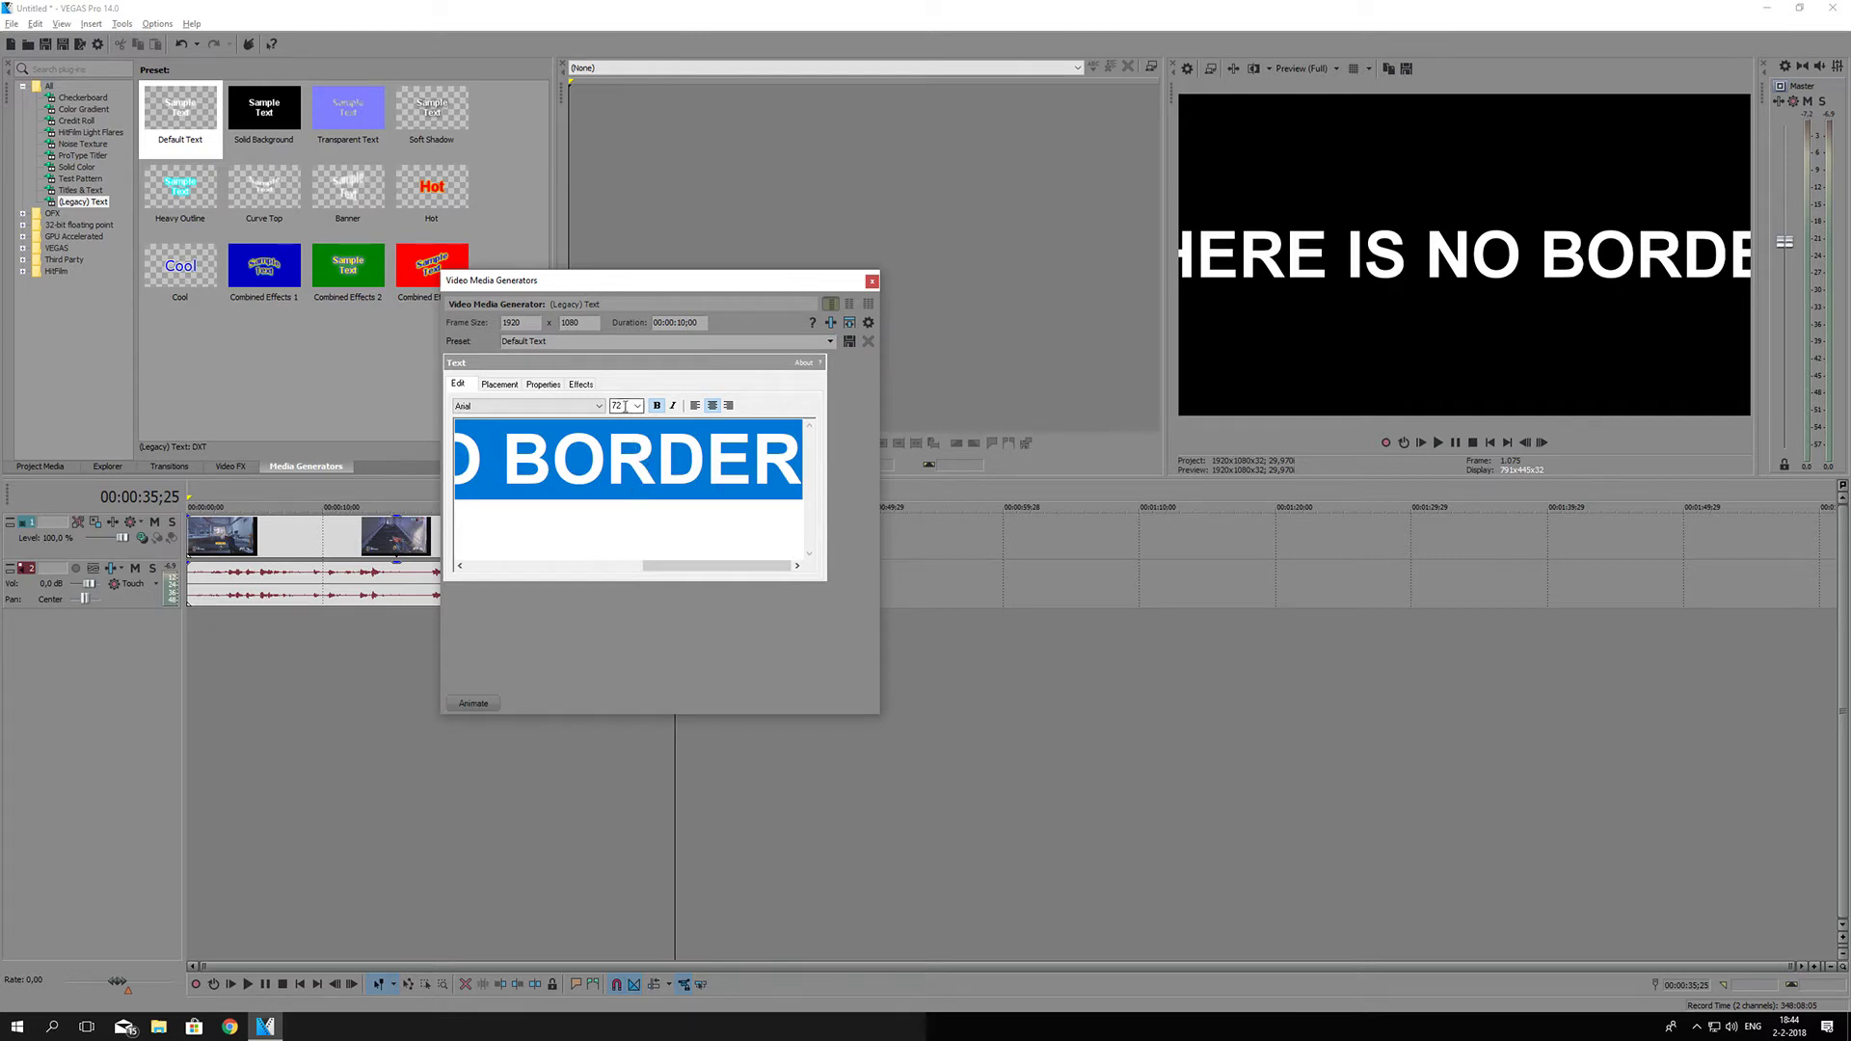
left_click(638, 406)
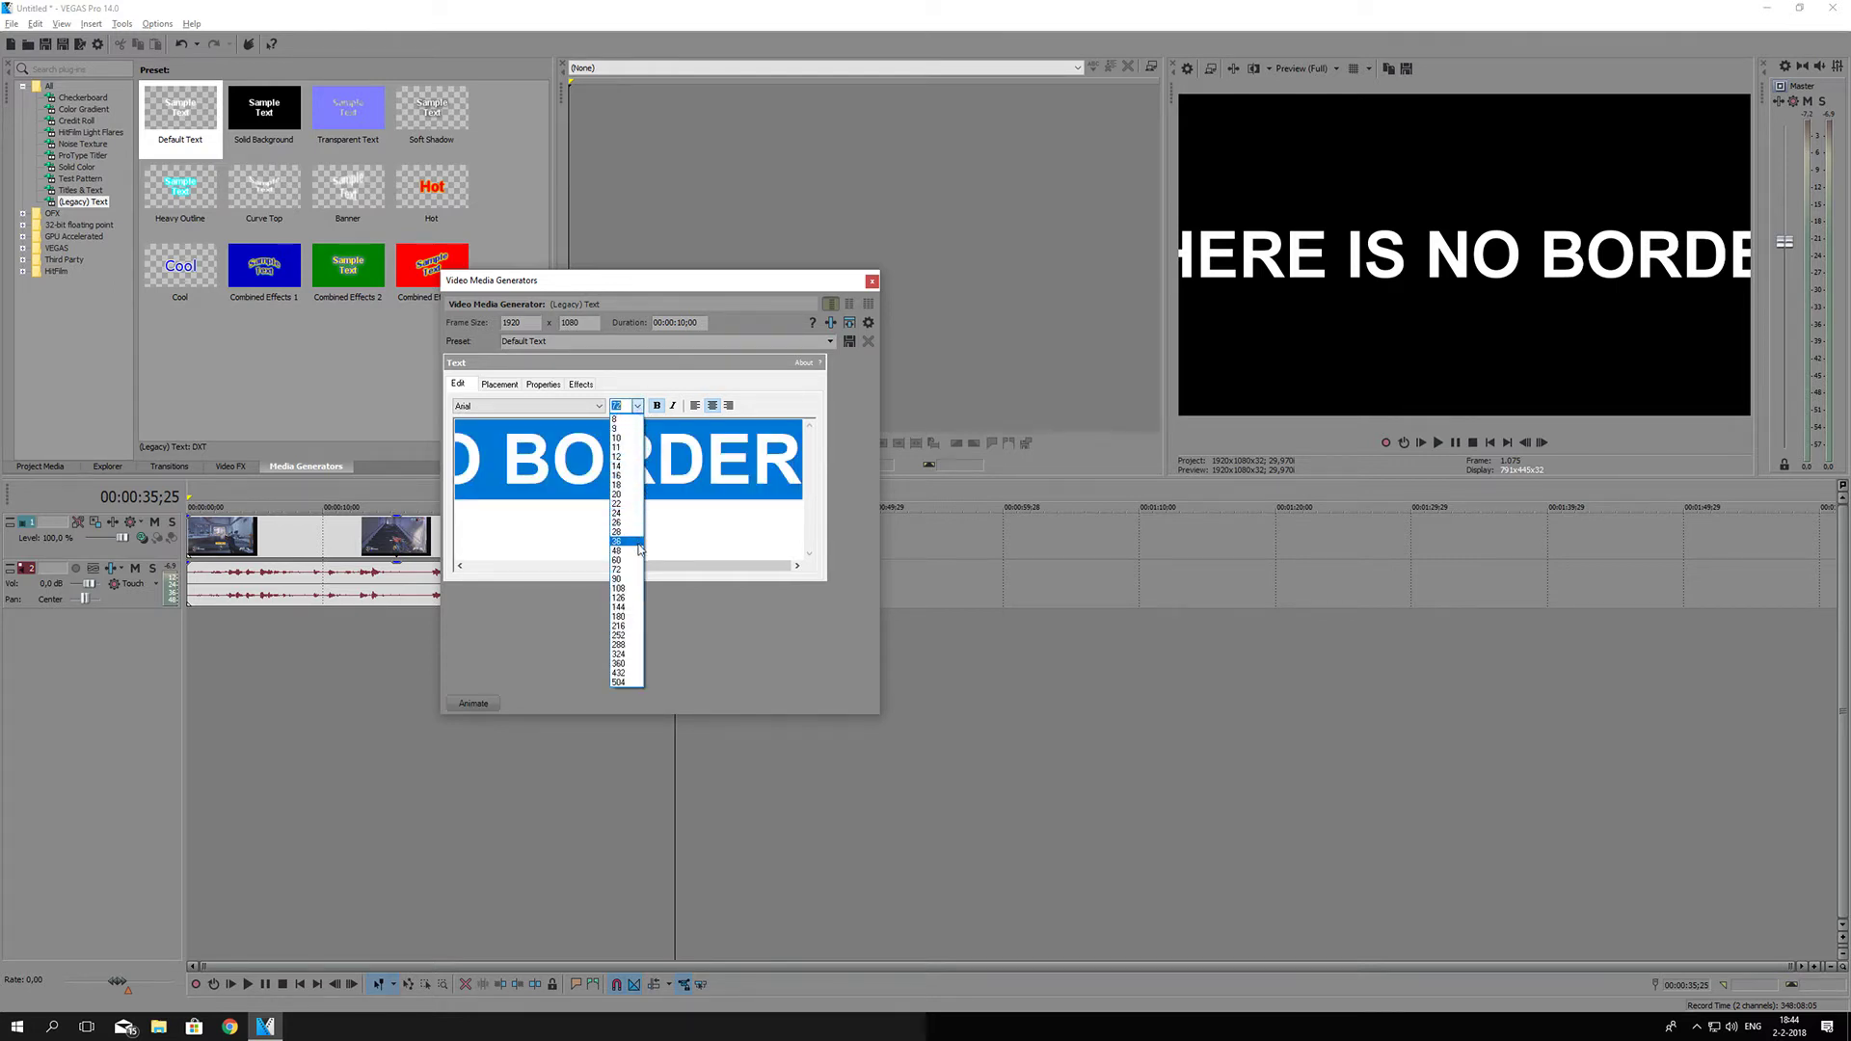
left_click(638, 551)
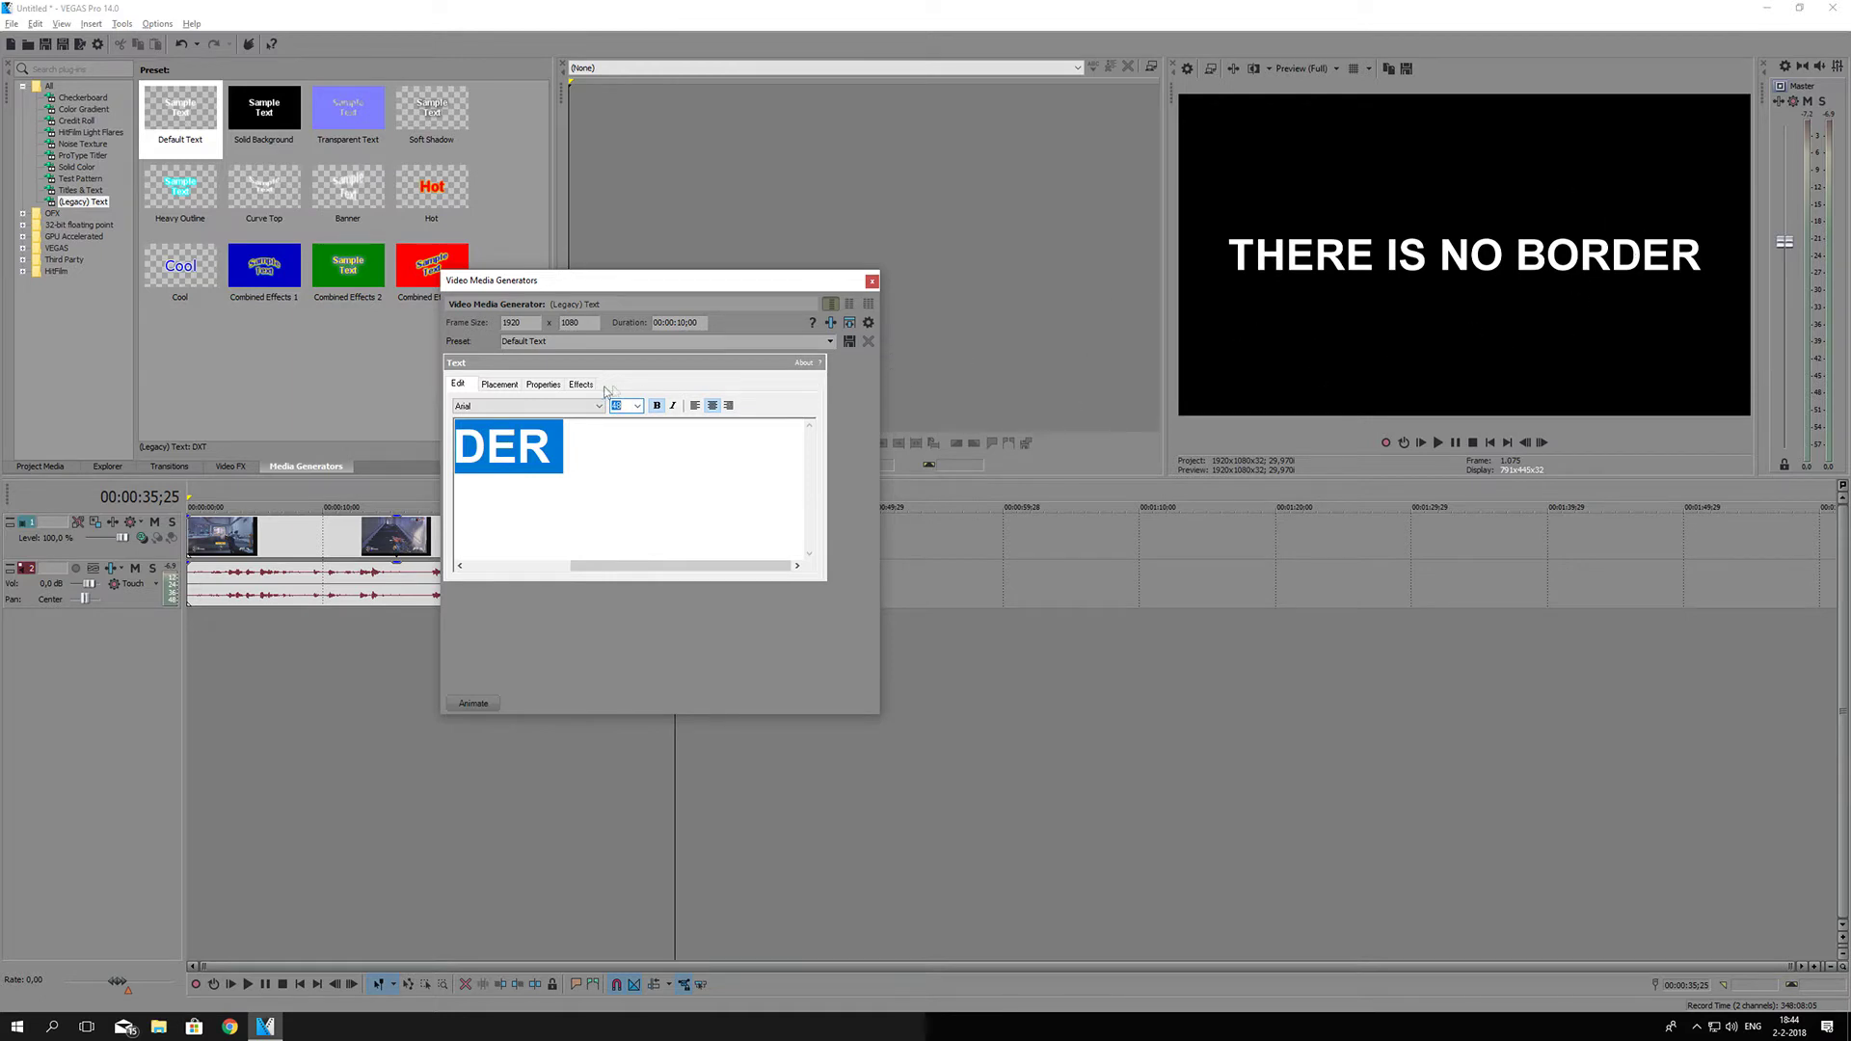
left_click(543, 384)
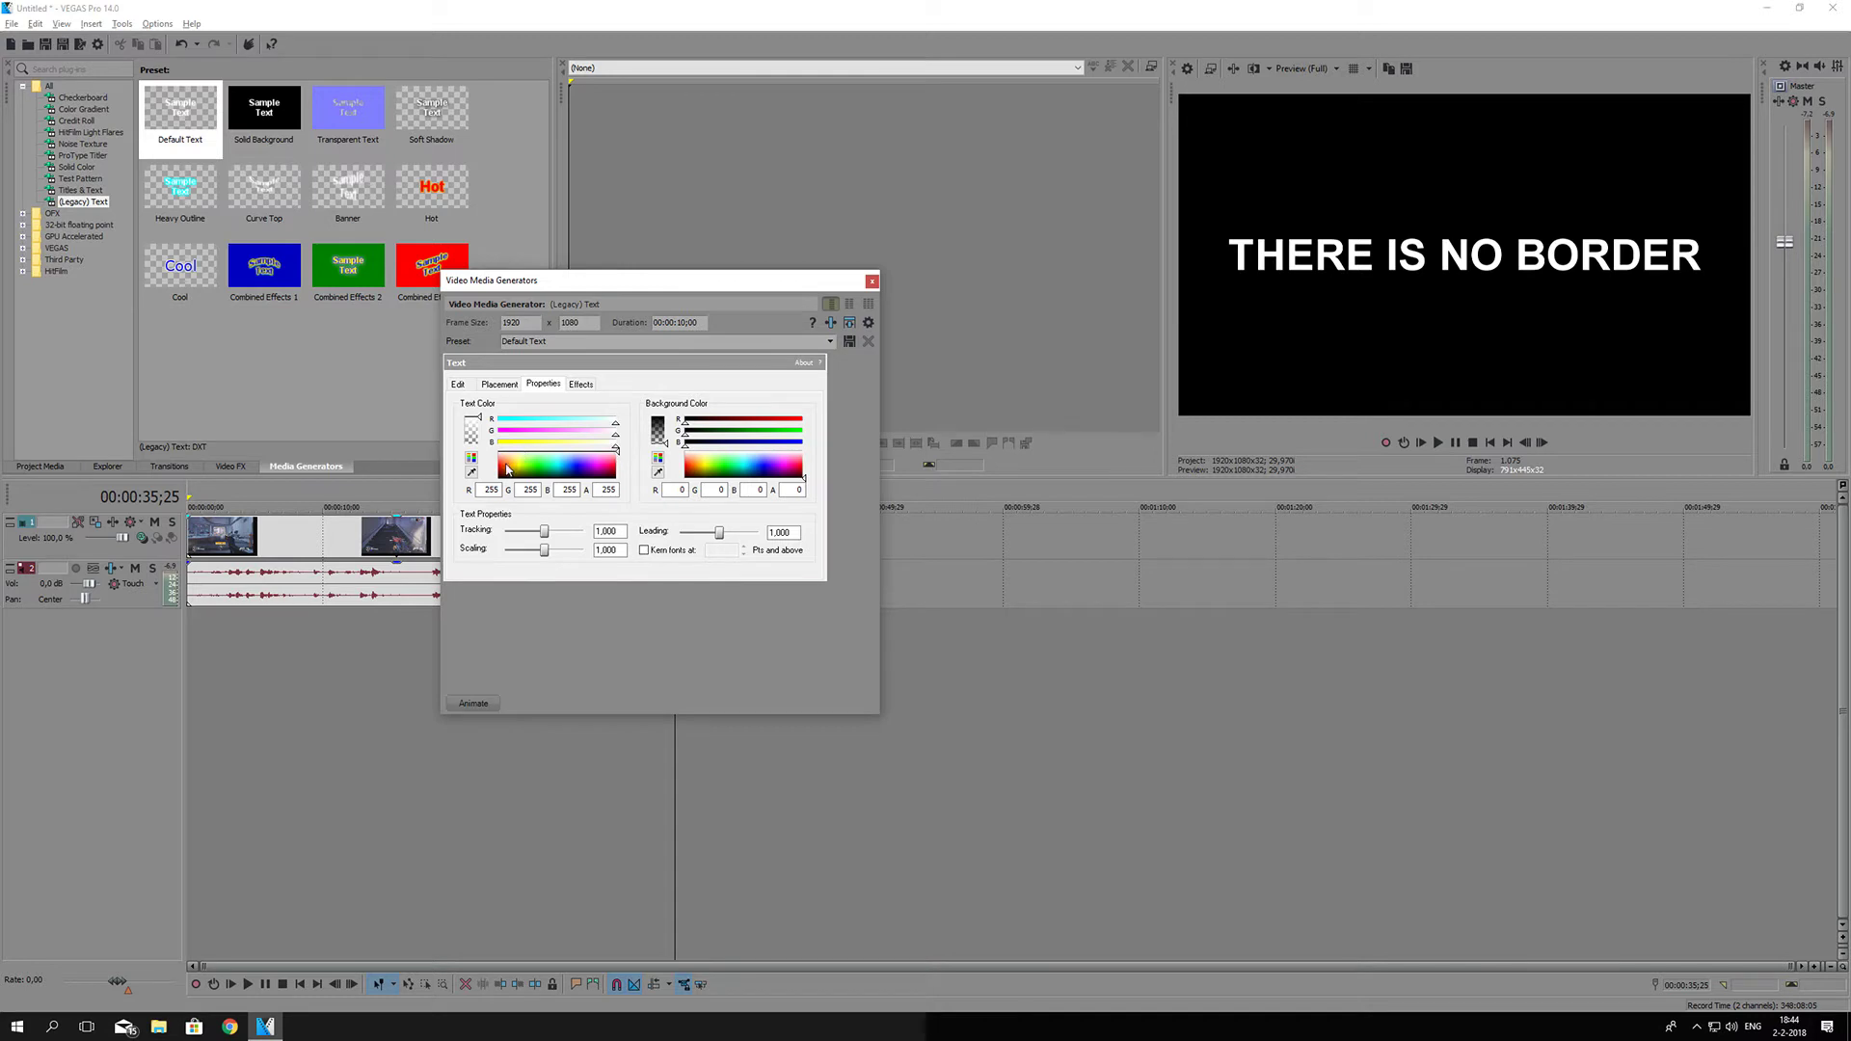
Make the title text yellow, leaving Tracking and Scaling at their default values.
left_click(517, 466)
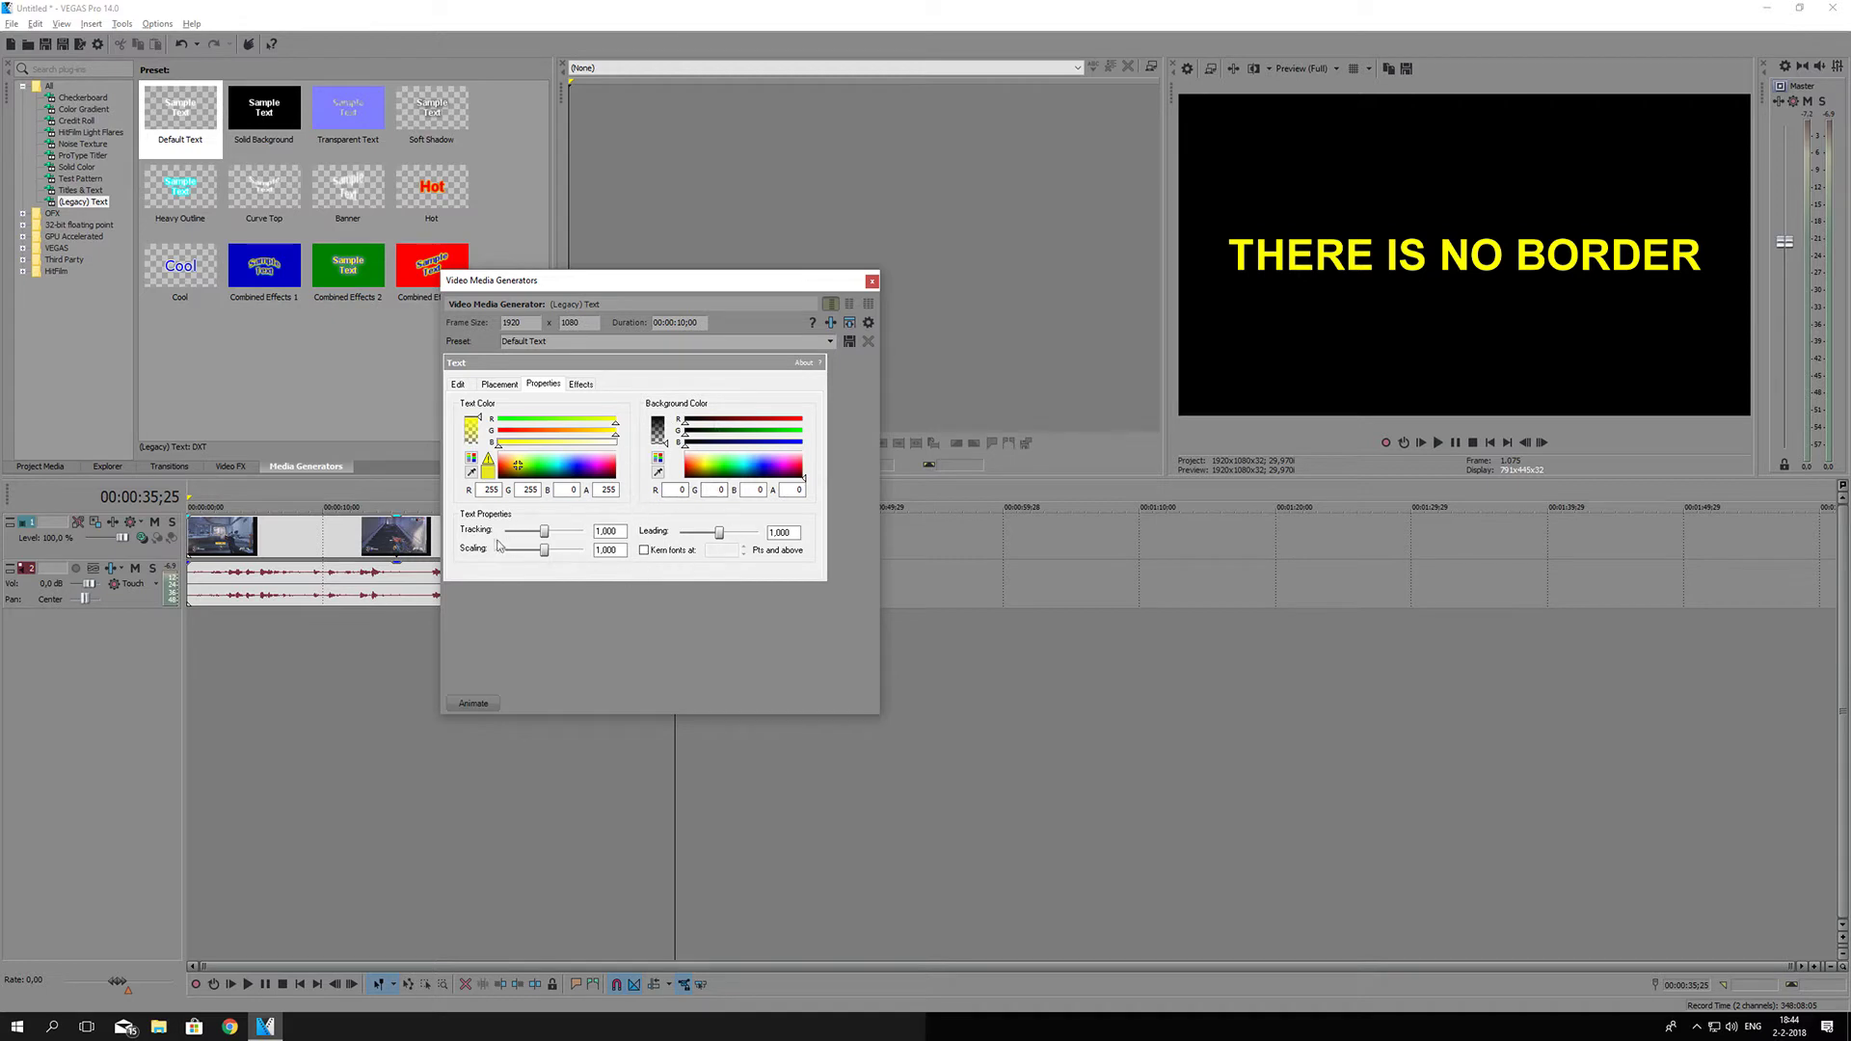
left_click_drag(546, 538, 578, 536)
double_click(567, 537)
left_click_drag(545, 556, 556, 554)
double_click(556, 555)
Enable Draw Outline with a black outline colour and feather set to 0.345.
left_click(580, 386)
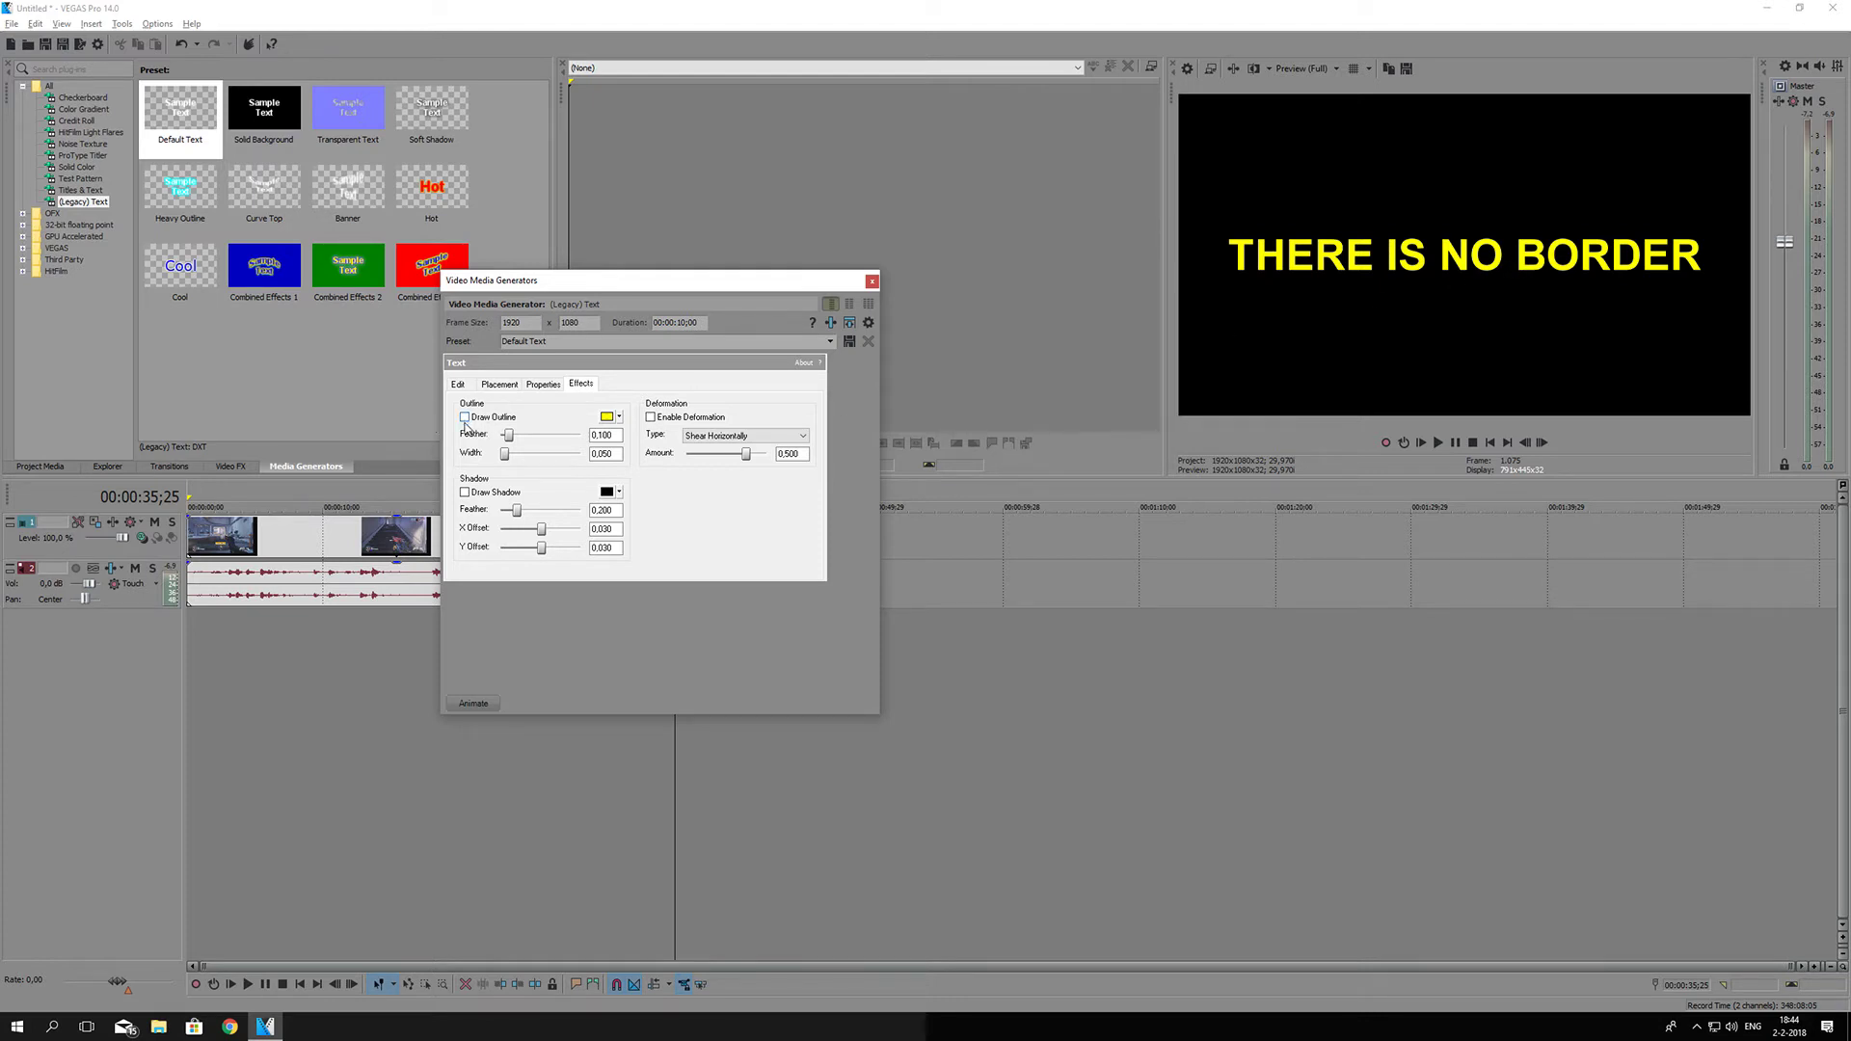
left_click(465, 418)
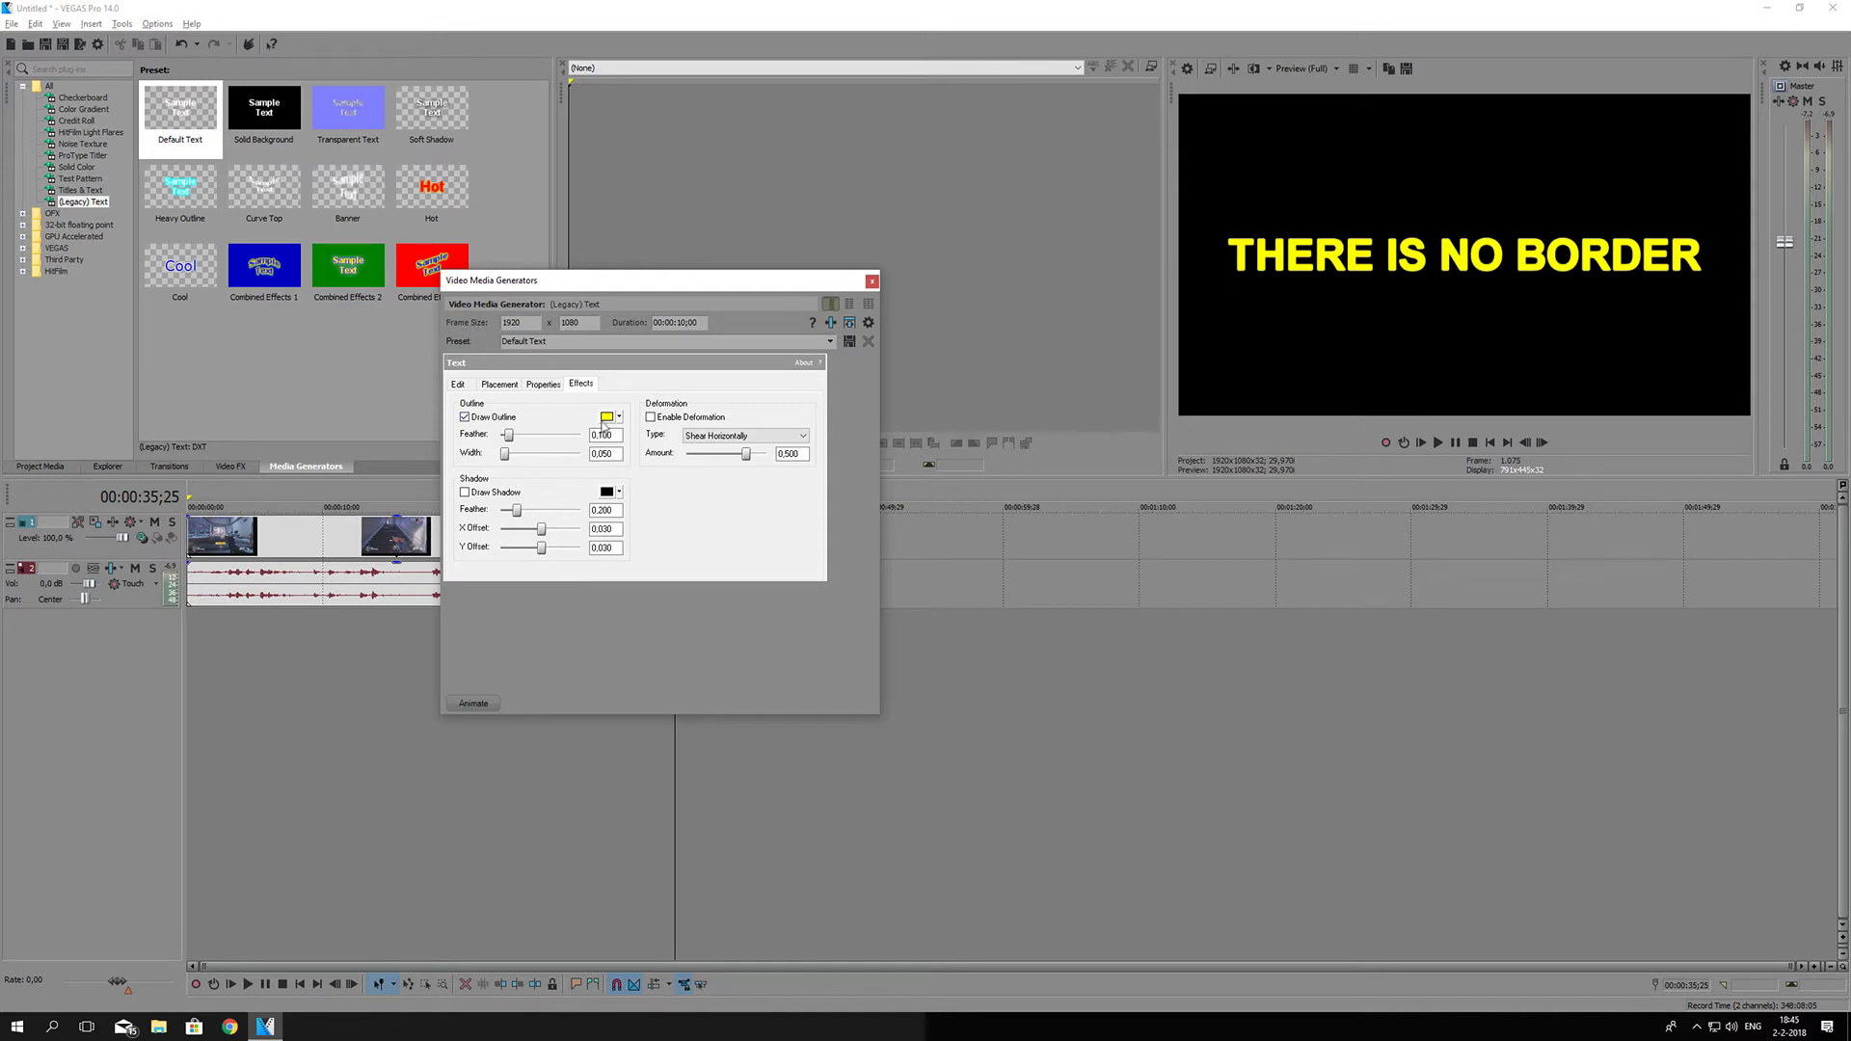
left_click(606, 418)
left_click_drag(648, 479, 621, 505)
left_click(699, 546)
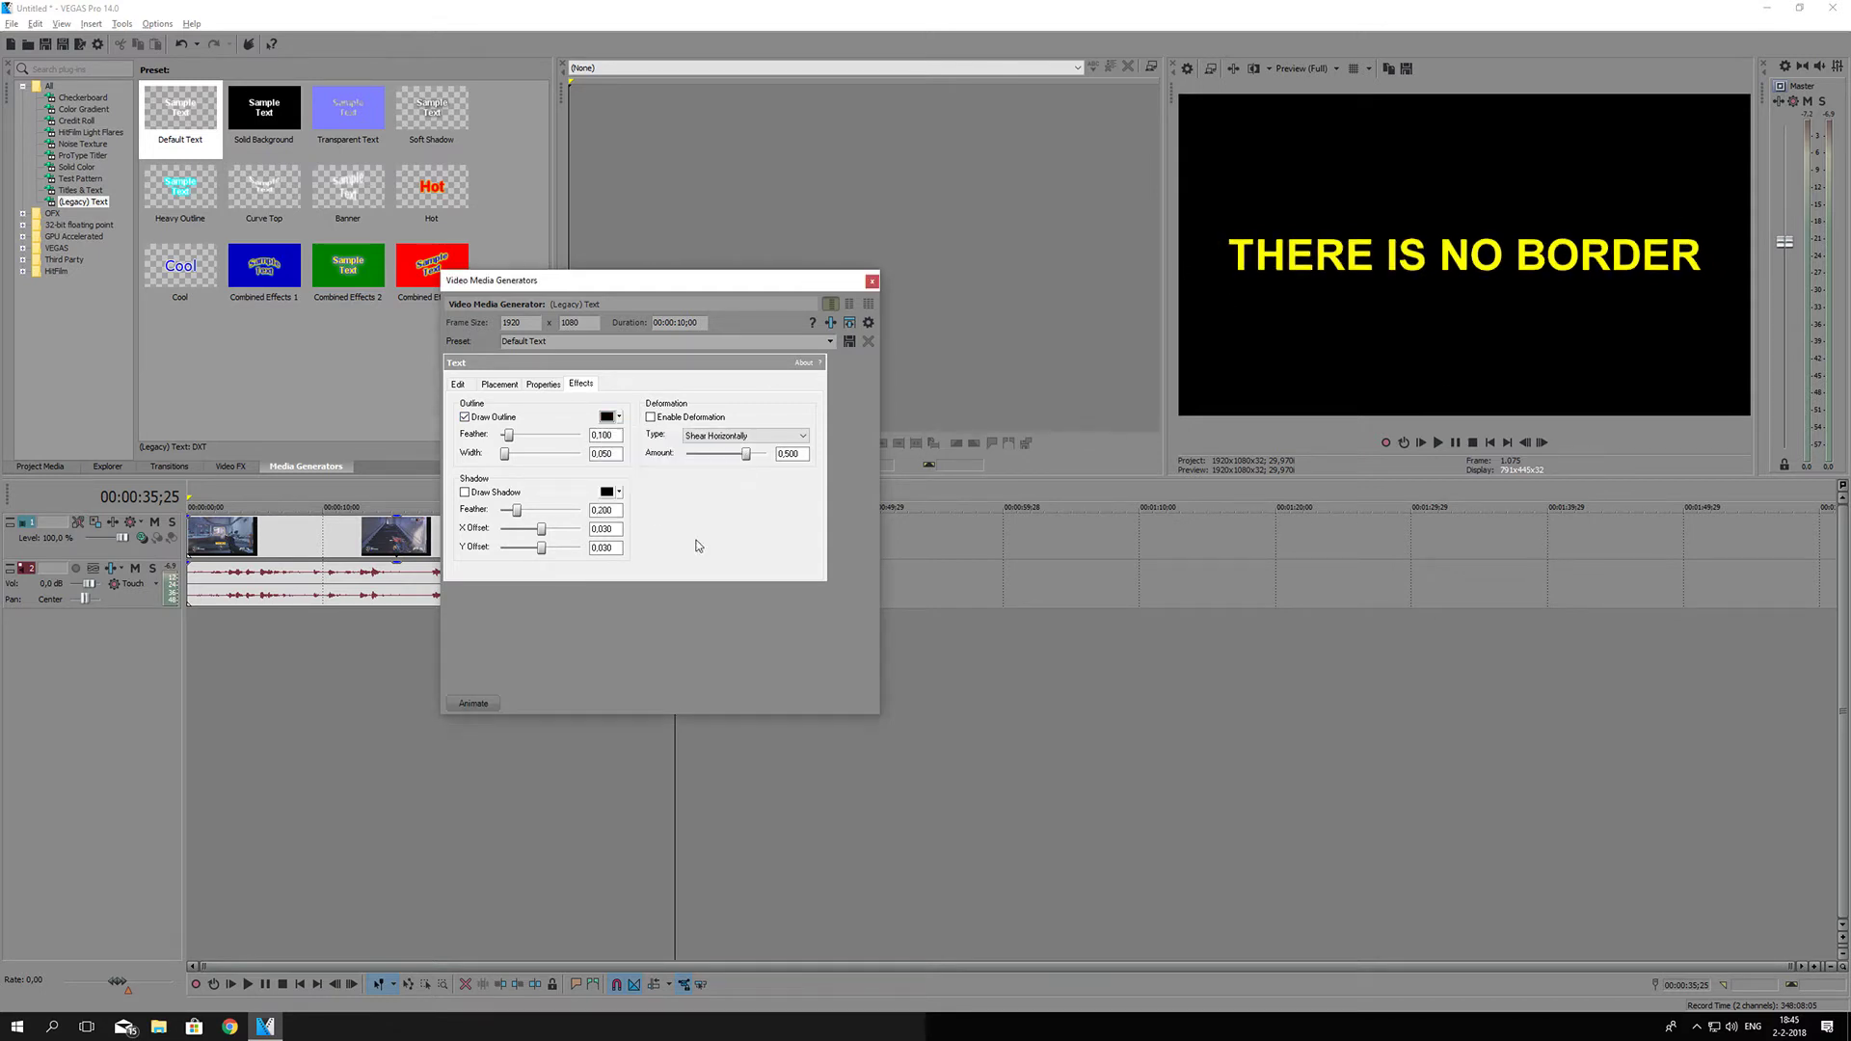
left_click_drag(514, 439, 529, 436)
Try a yellow outline colour and change the outline feather amount.
left_click(609, 417)
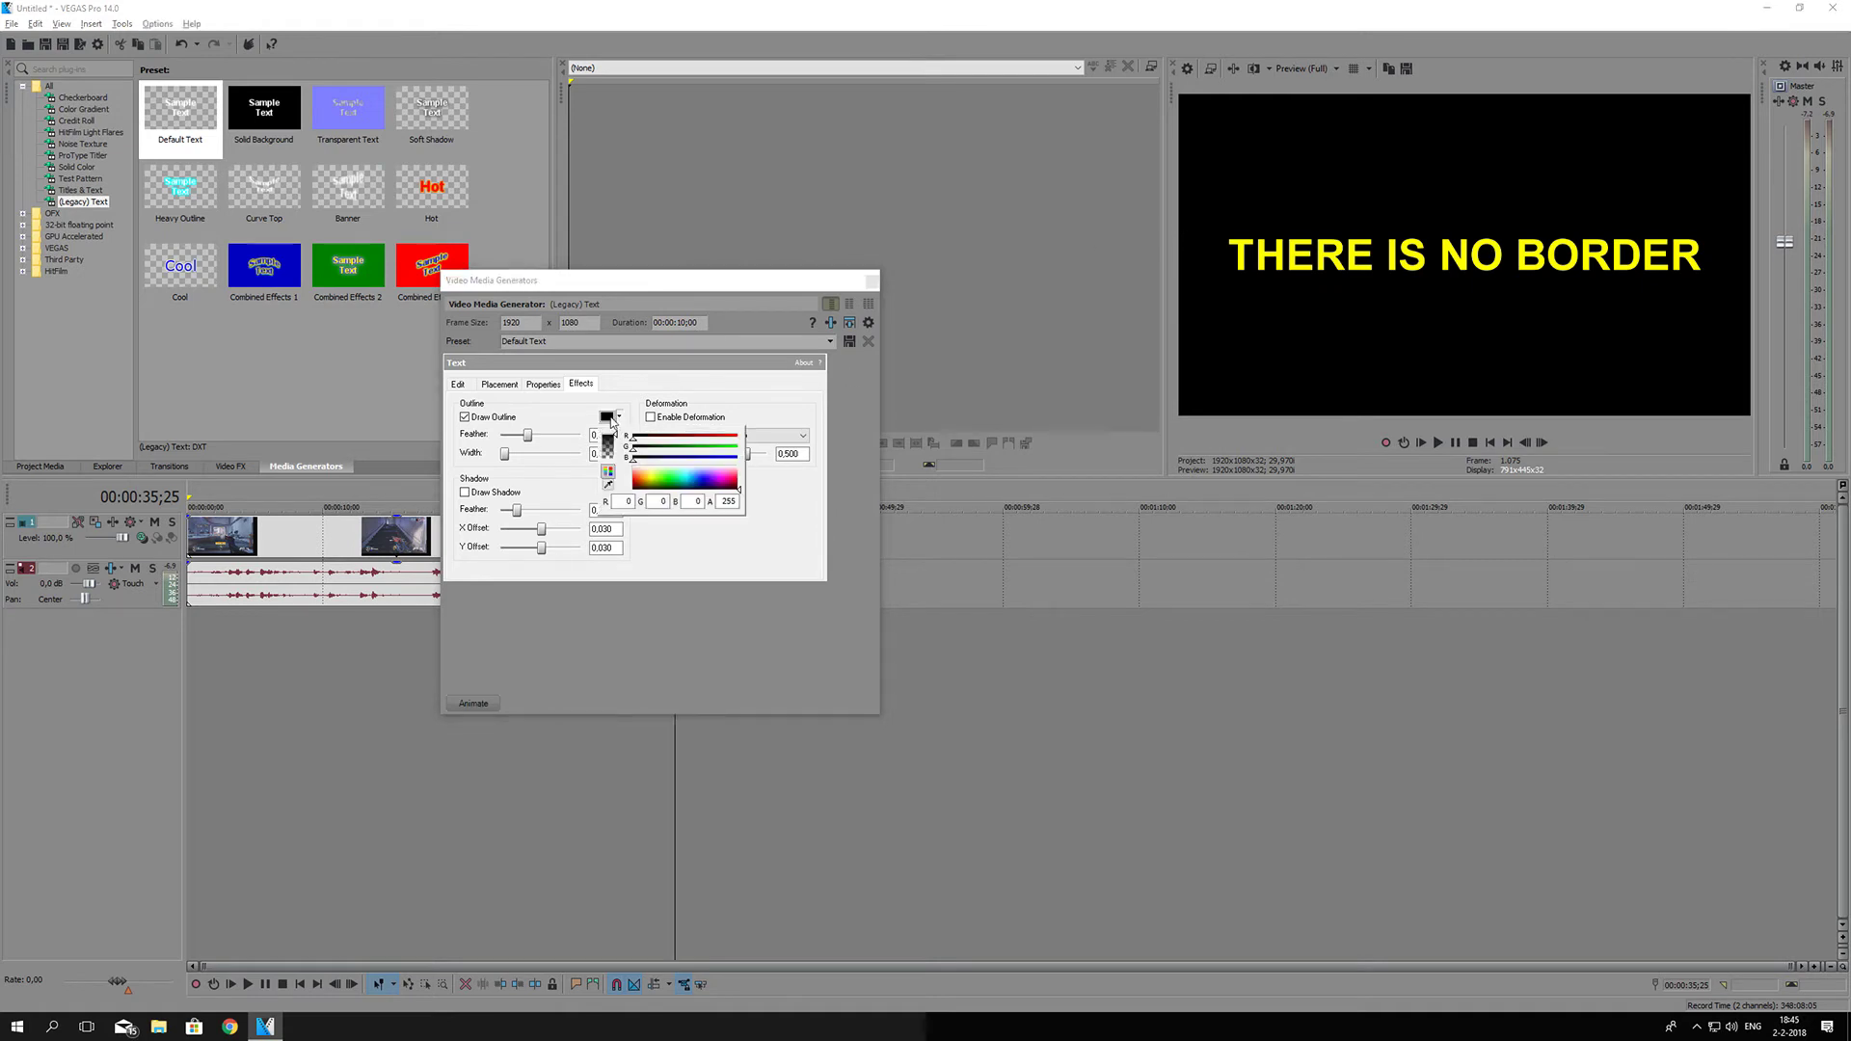
left_click(651, 472)
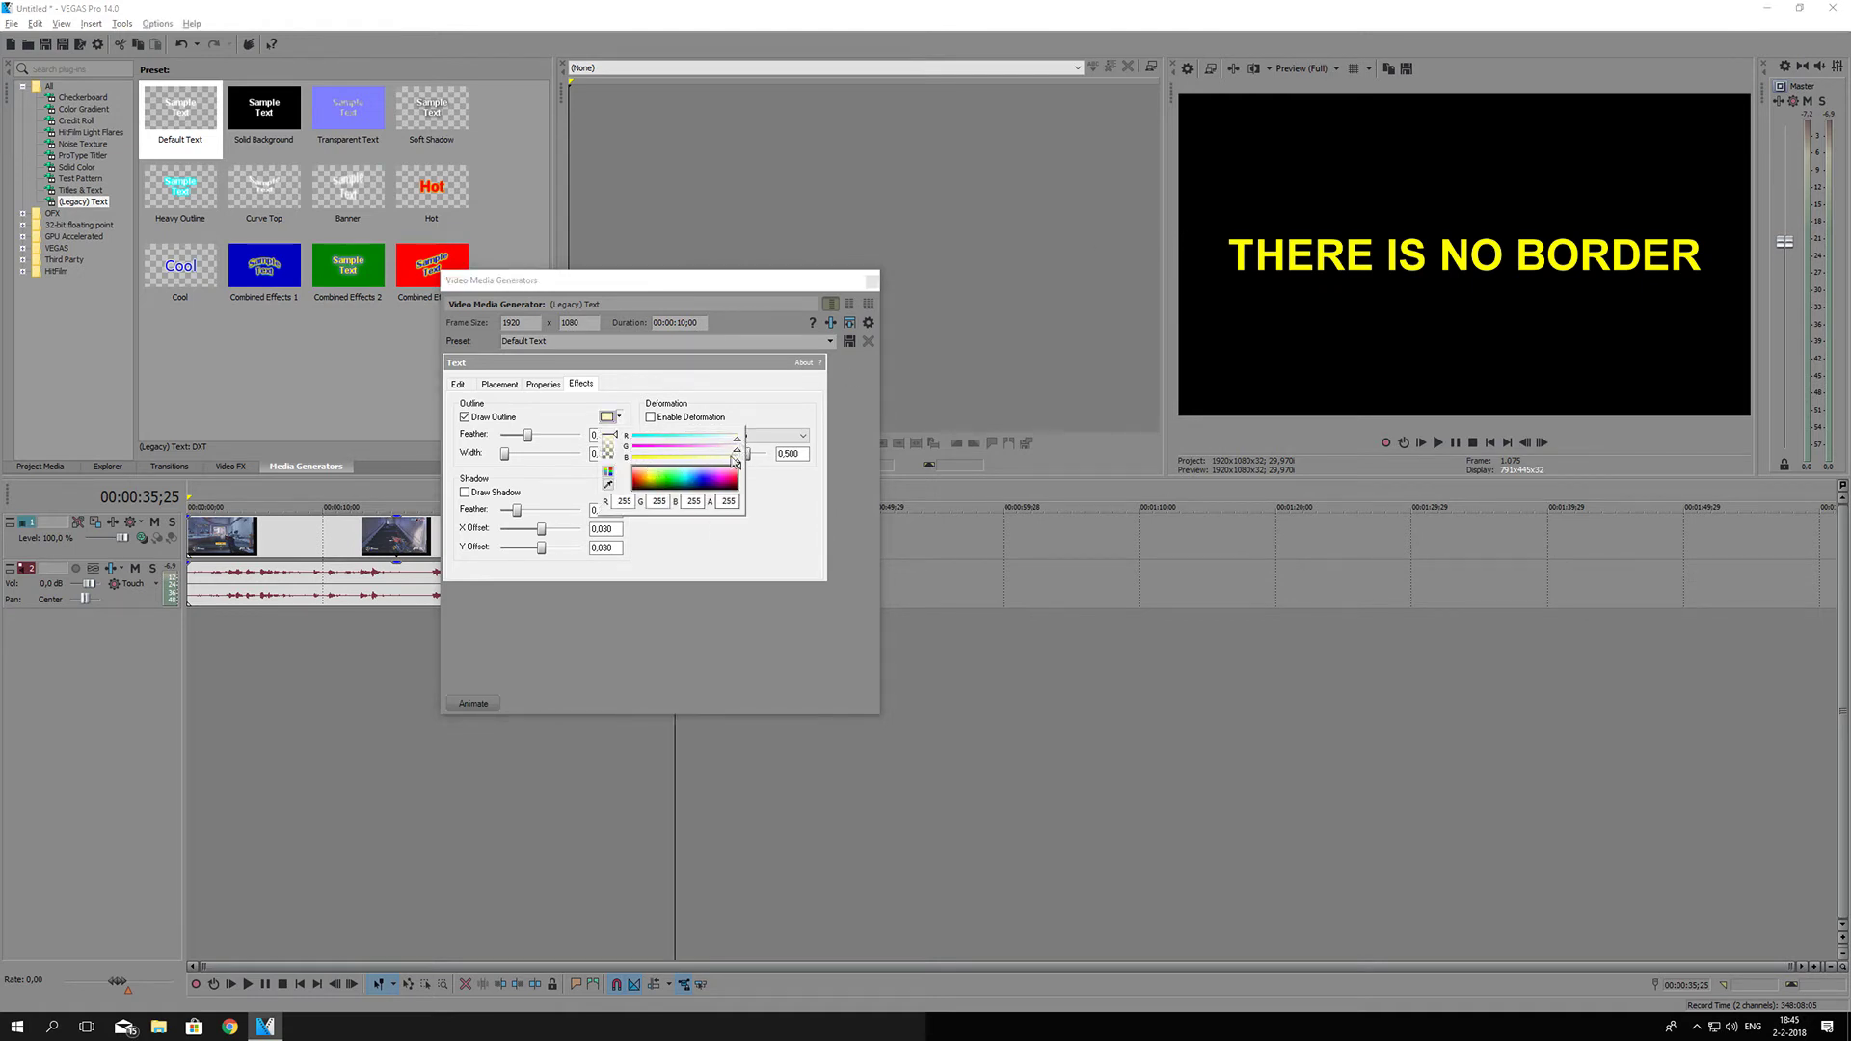
left_click(635, 471)
left_click(767, 578)
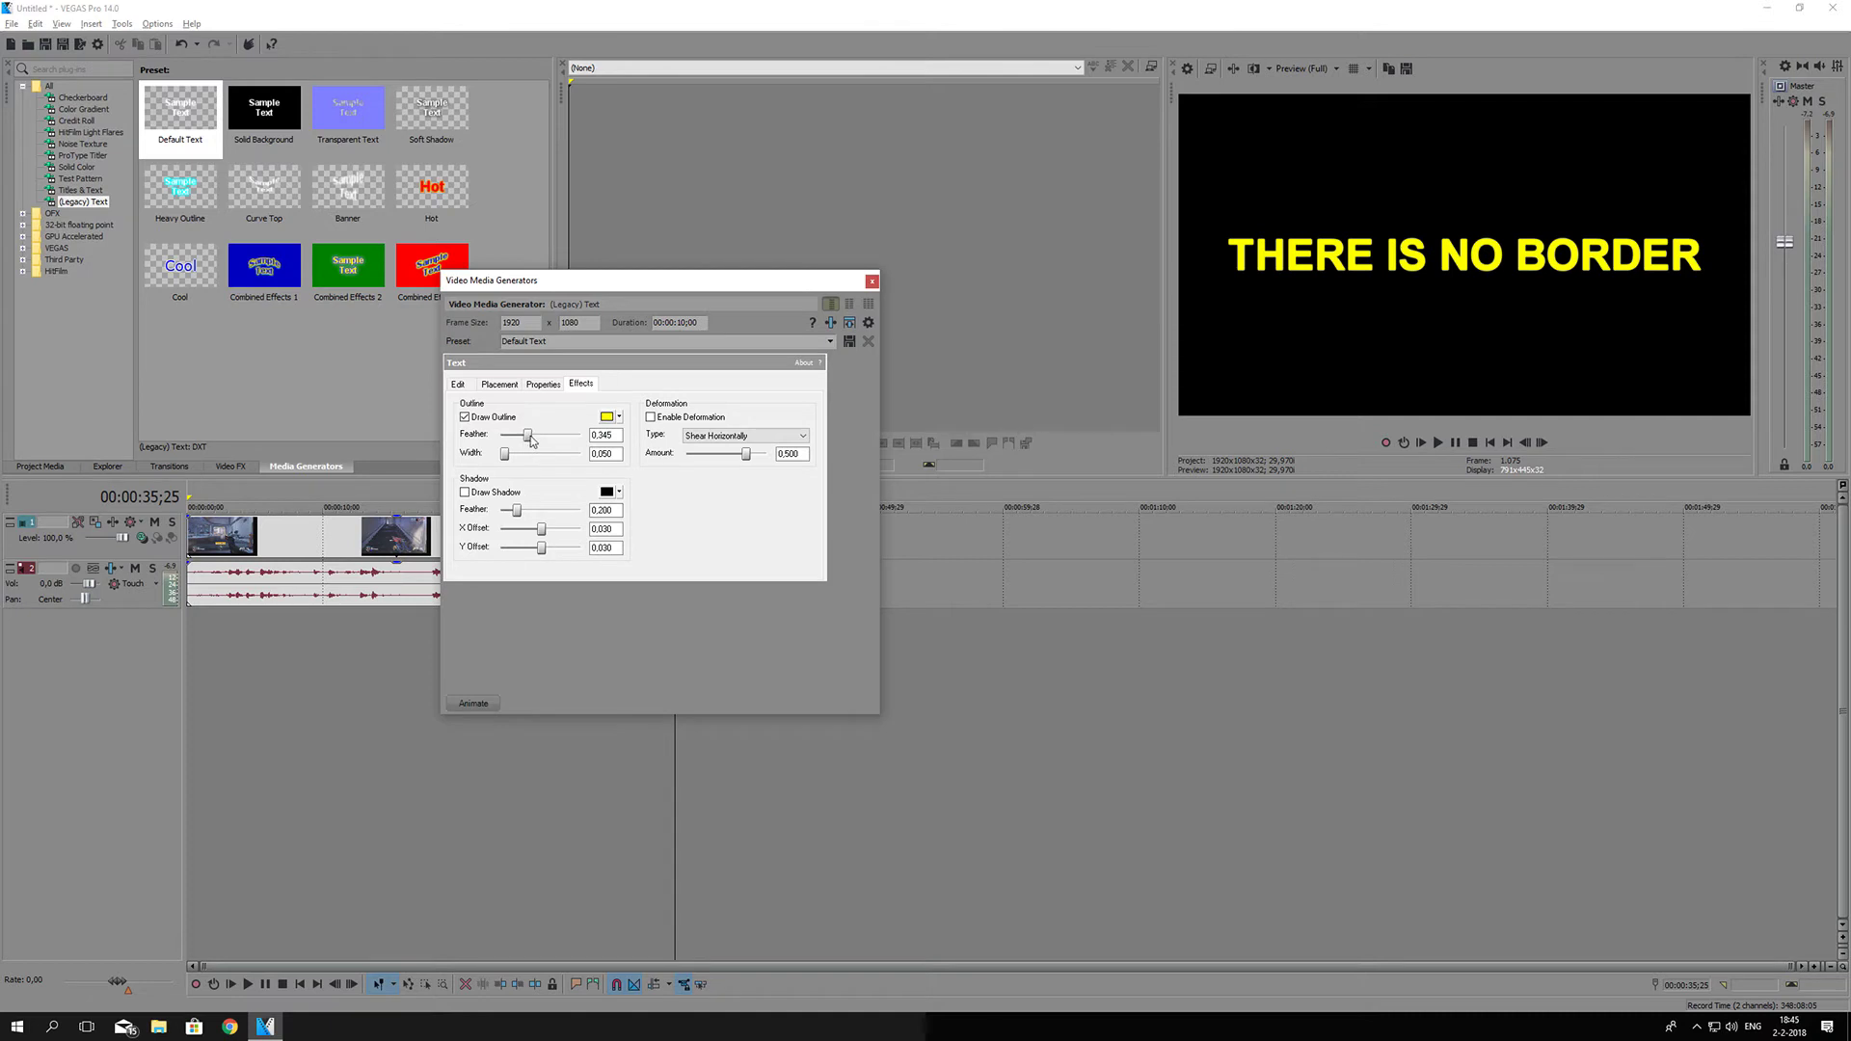
mouse_move(528, 435)
left_mouse_down()
mouse_move(606, 439)
mouse_move(444, 421)
mouse_move(655, 417)
mouse_move(458, 416)
mouse_move(621, 420)
mouse_move(493, 429)
left_mouse_up()
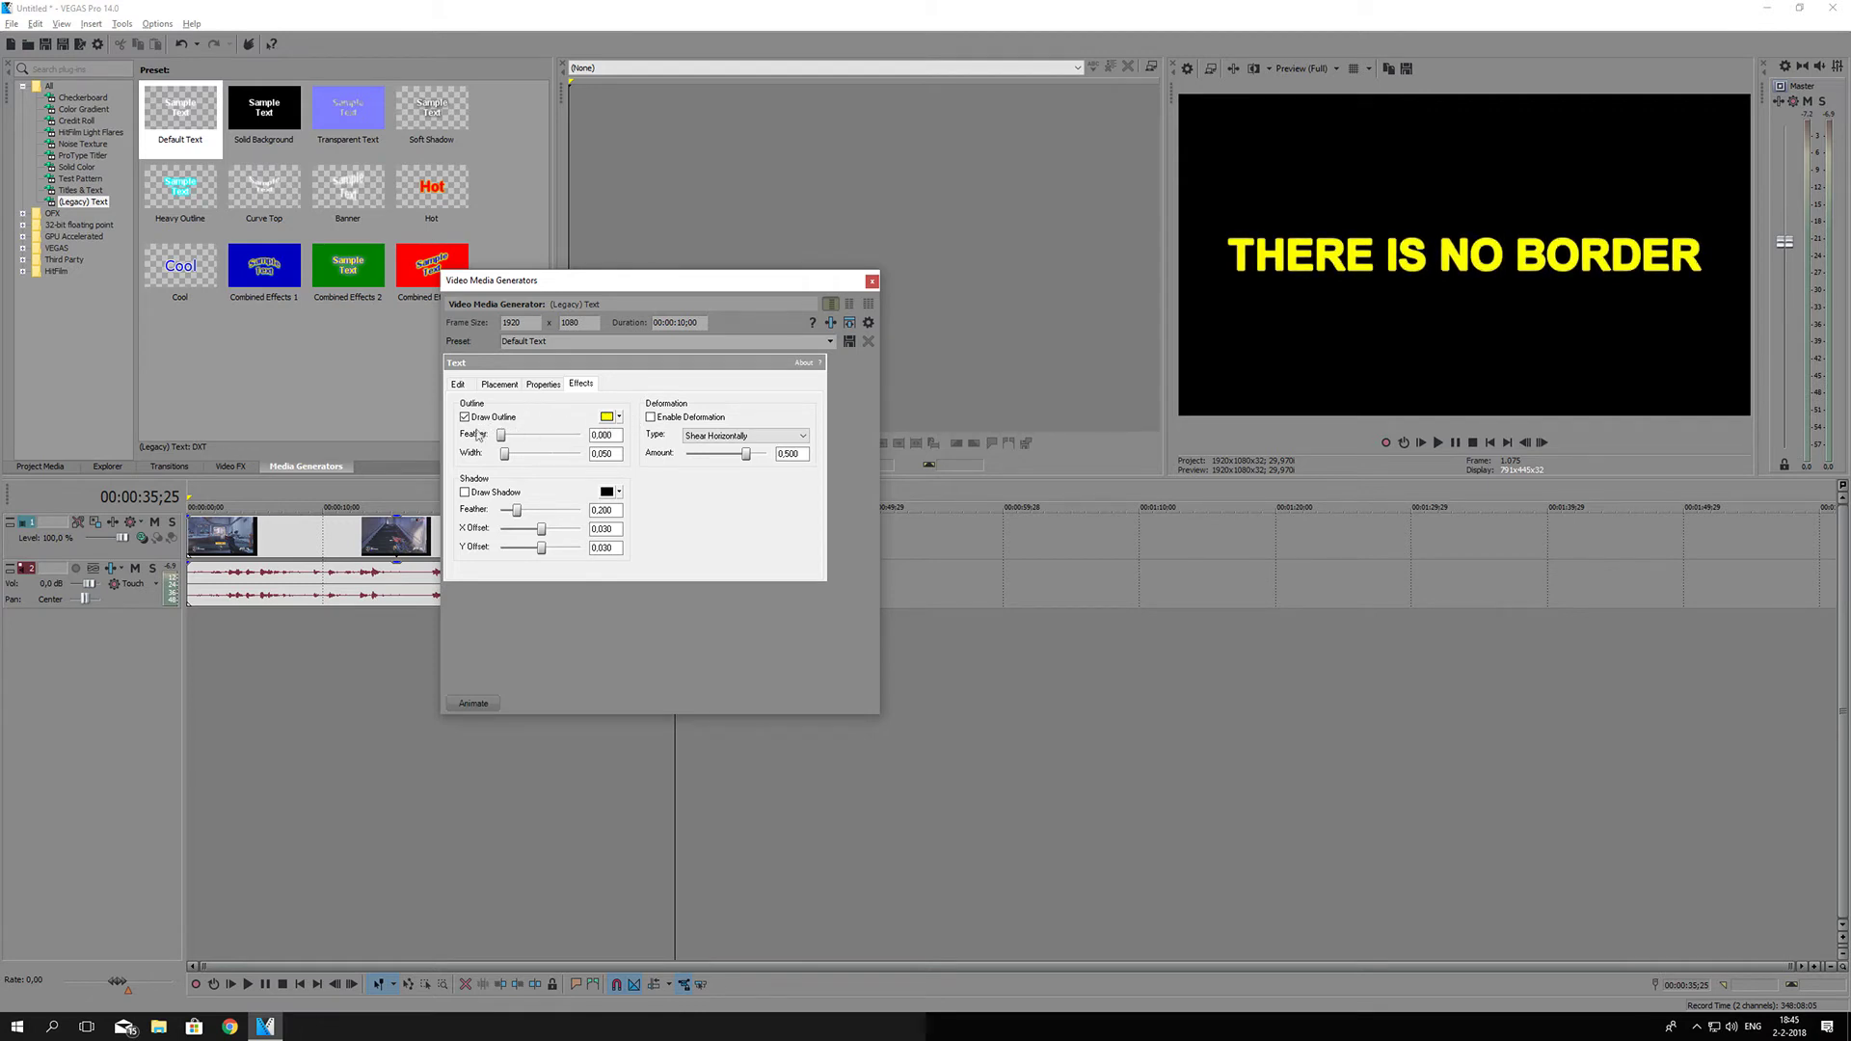
Set the outline colour back to black.
left_click(619, 417)
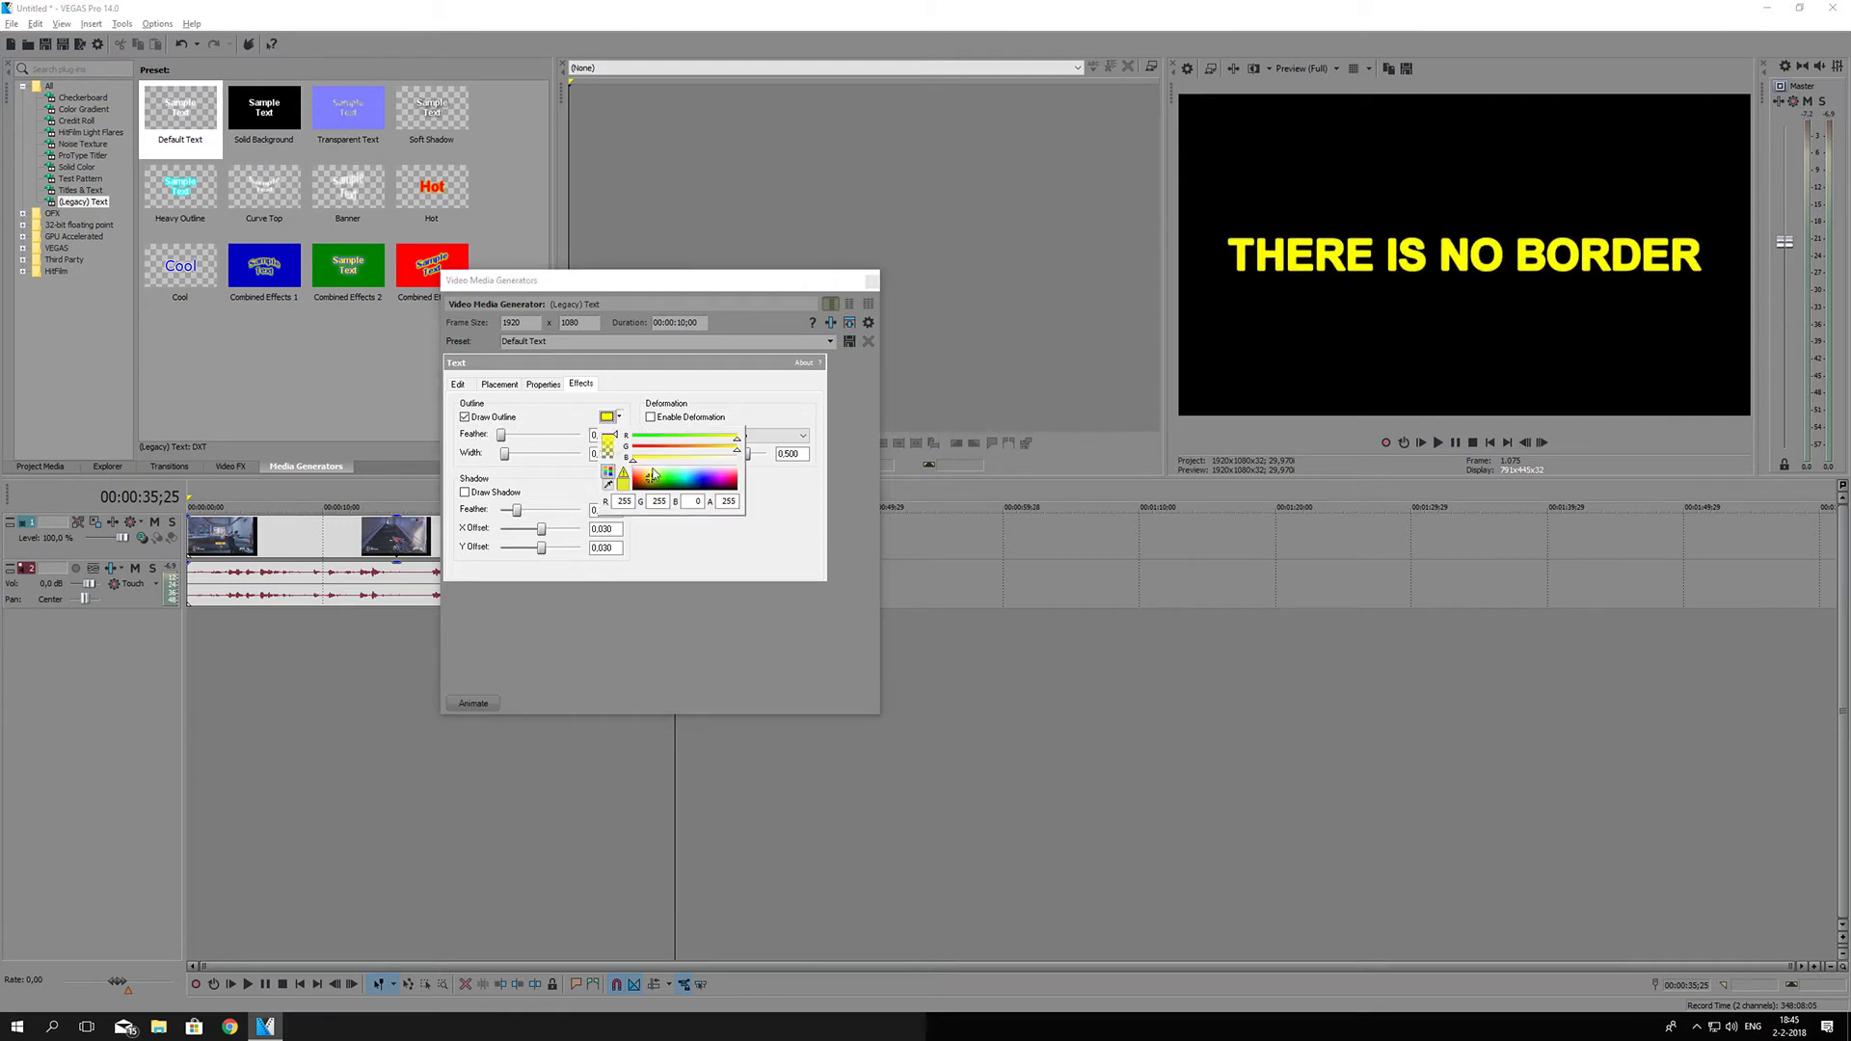
left_click(739, 572)
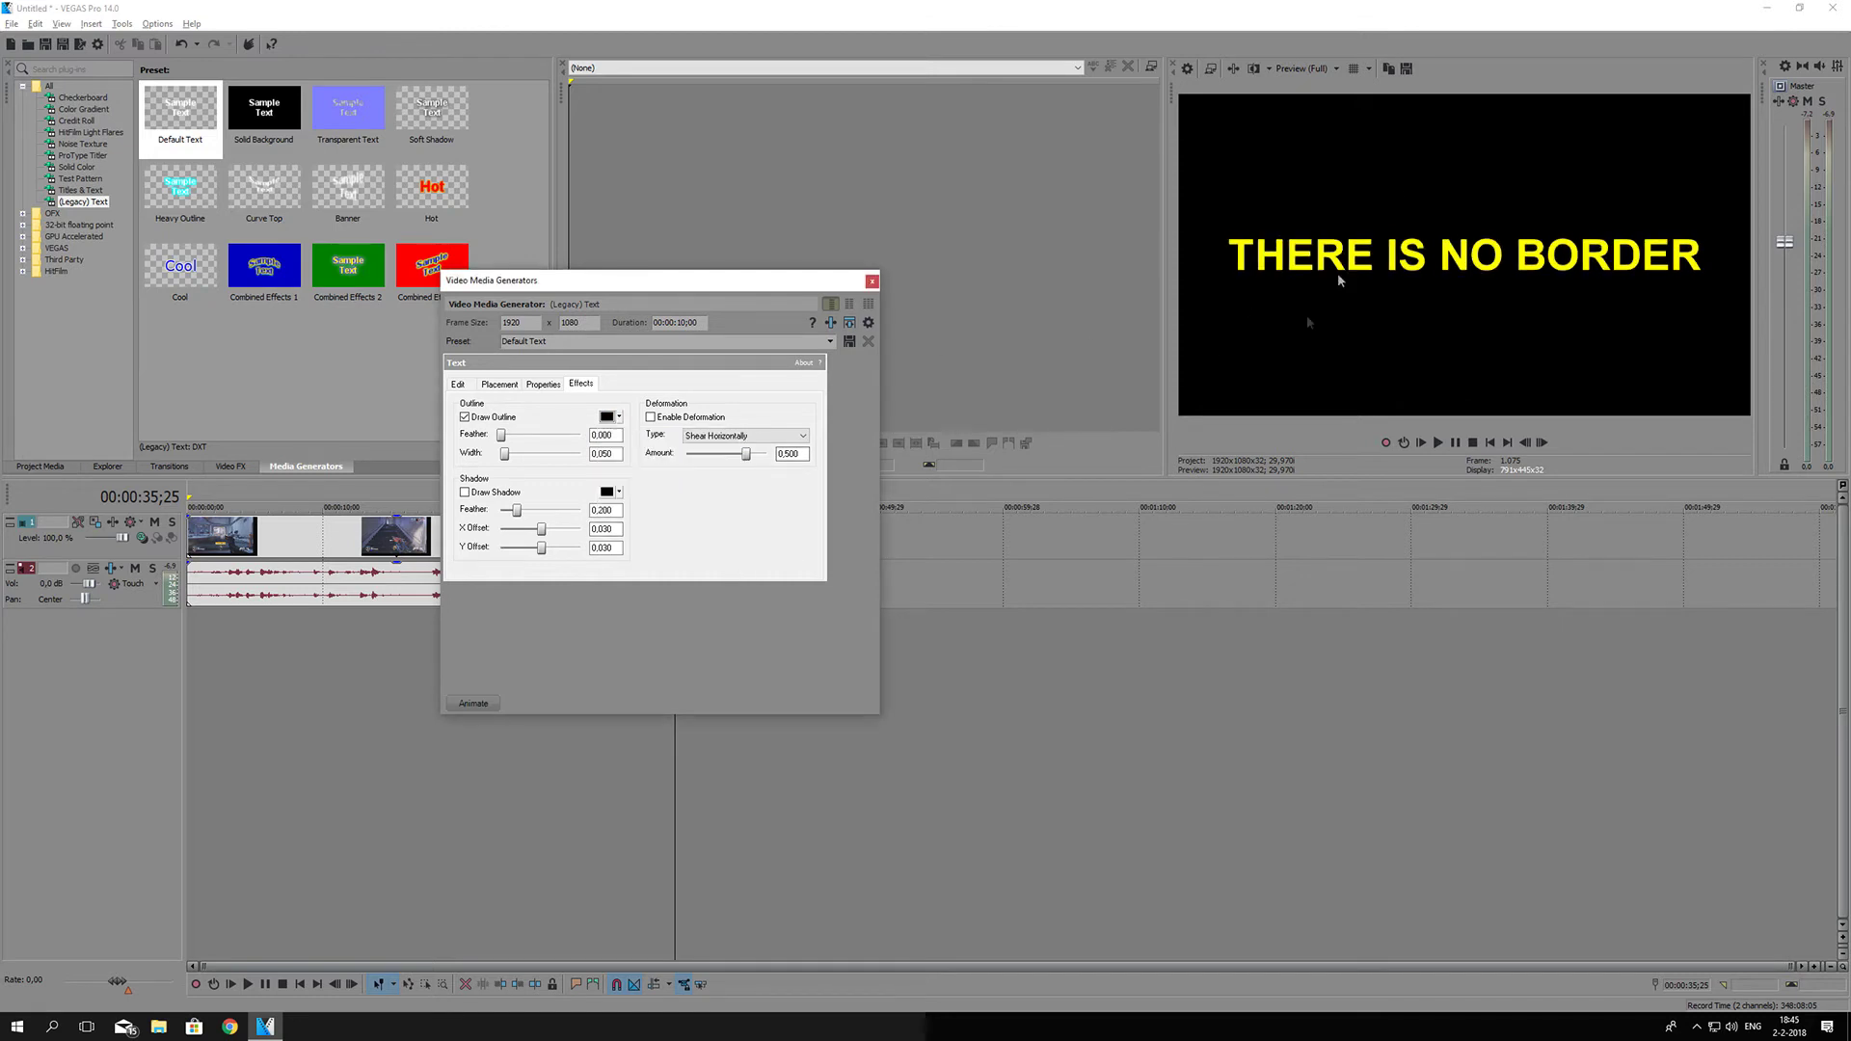
left_click_drag(683, 303, 729, 576)
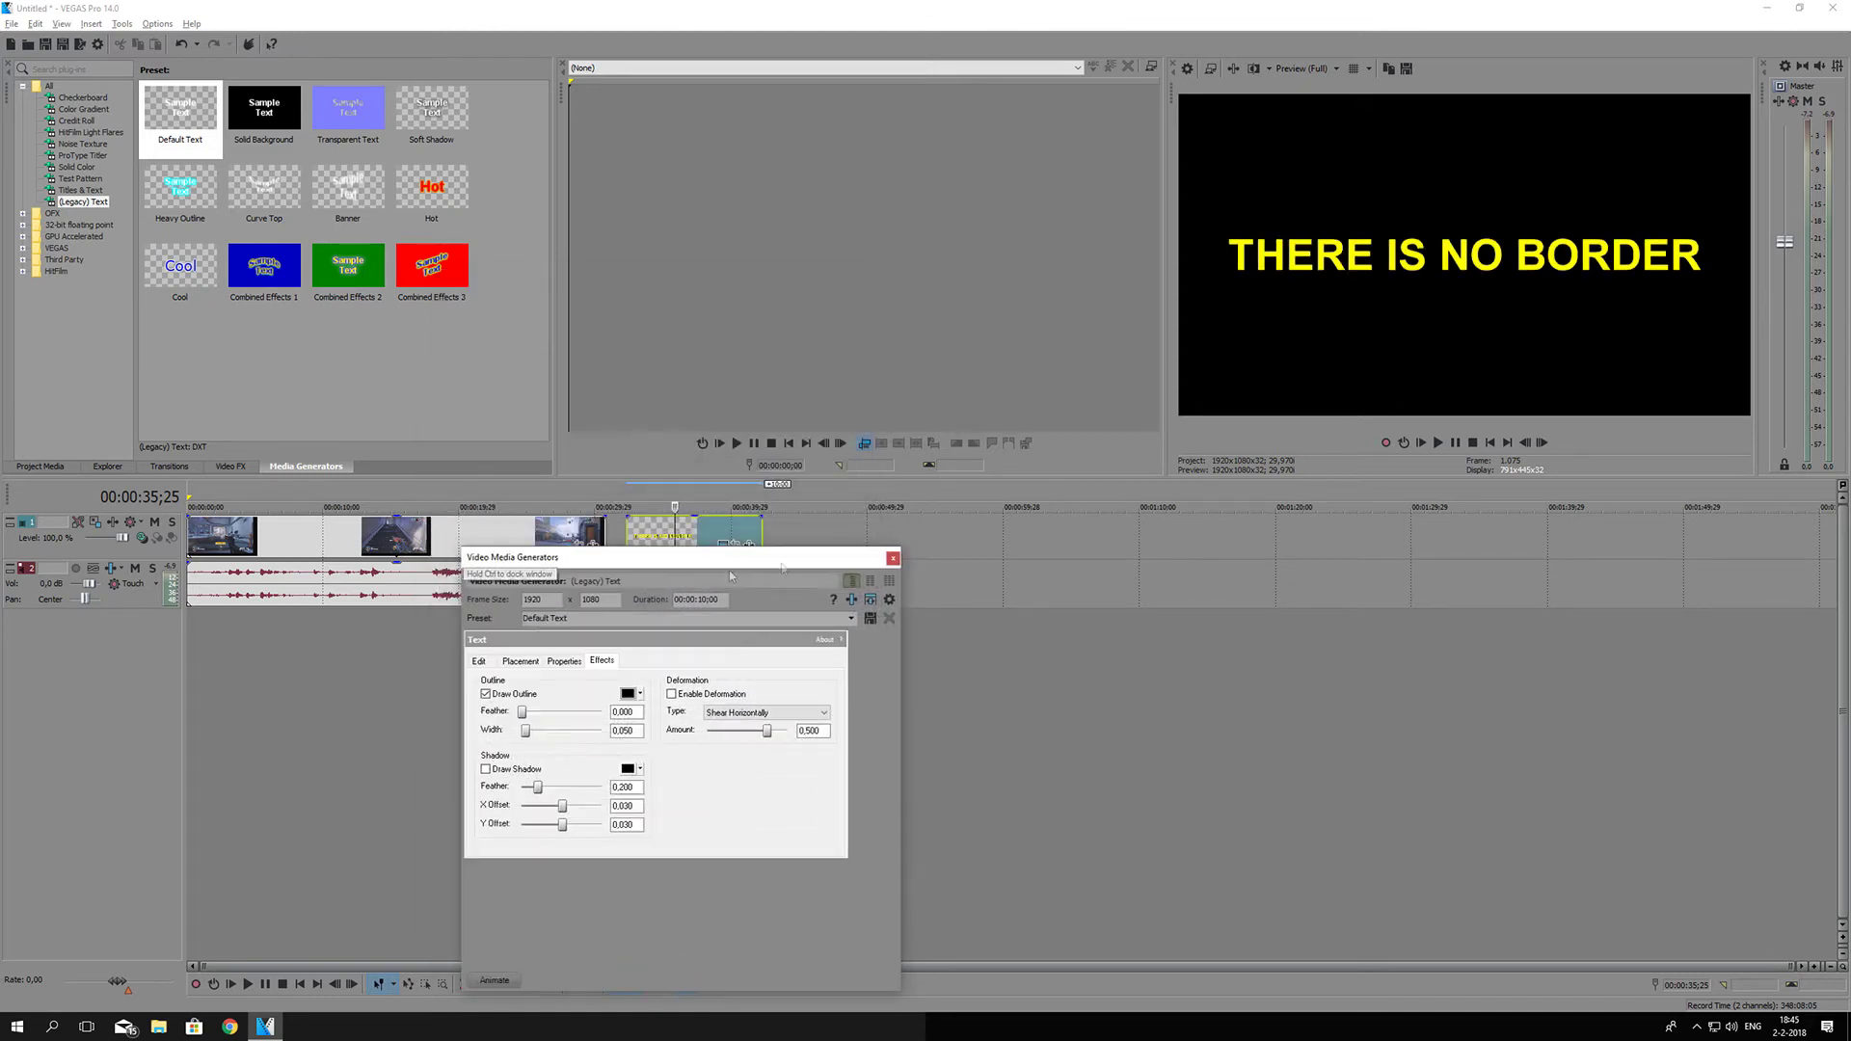
Close the text generator window and scrub back to the gameplay before the title.
left_click(894, 558)
mouse_move(676, 683)
left_mouse_down()
mouse_move(702, 679)
mouse_move(537, 673)
mouse_move(633, 657)
mouse_move(504, 664)
mouse_move(707, 663)
mouse_move(679, 662)
left_mouse_up()
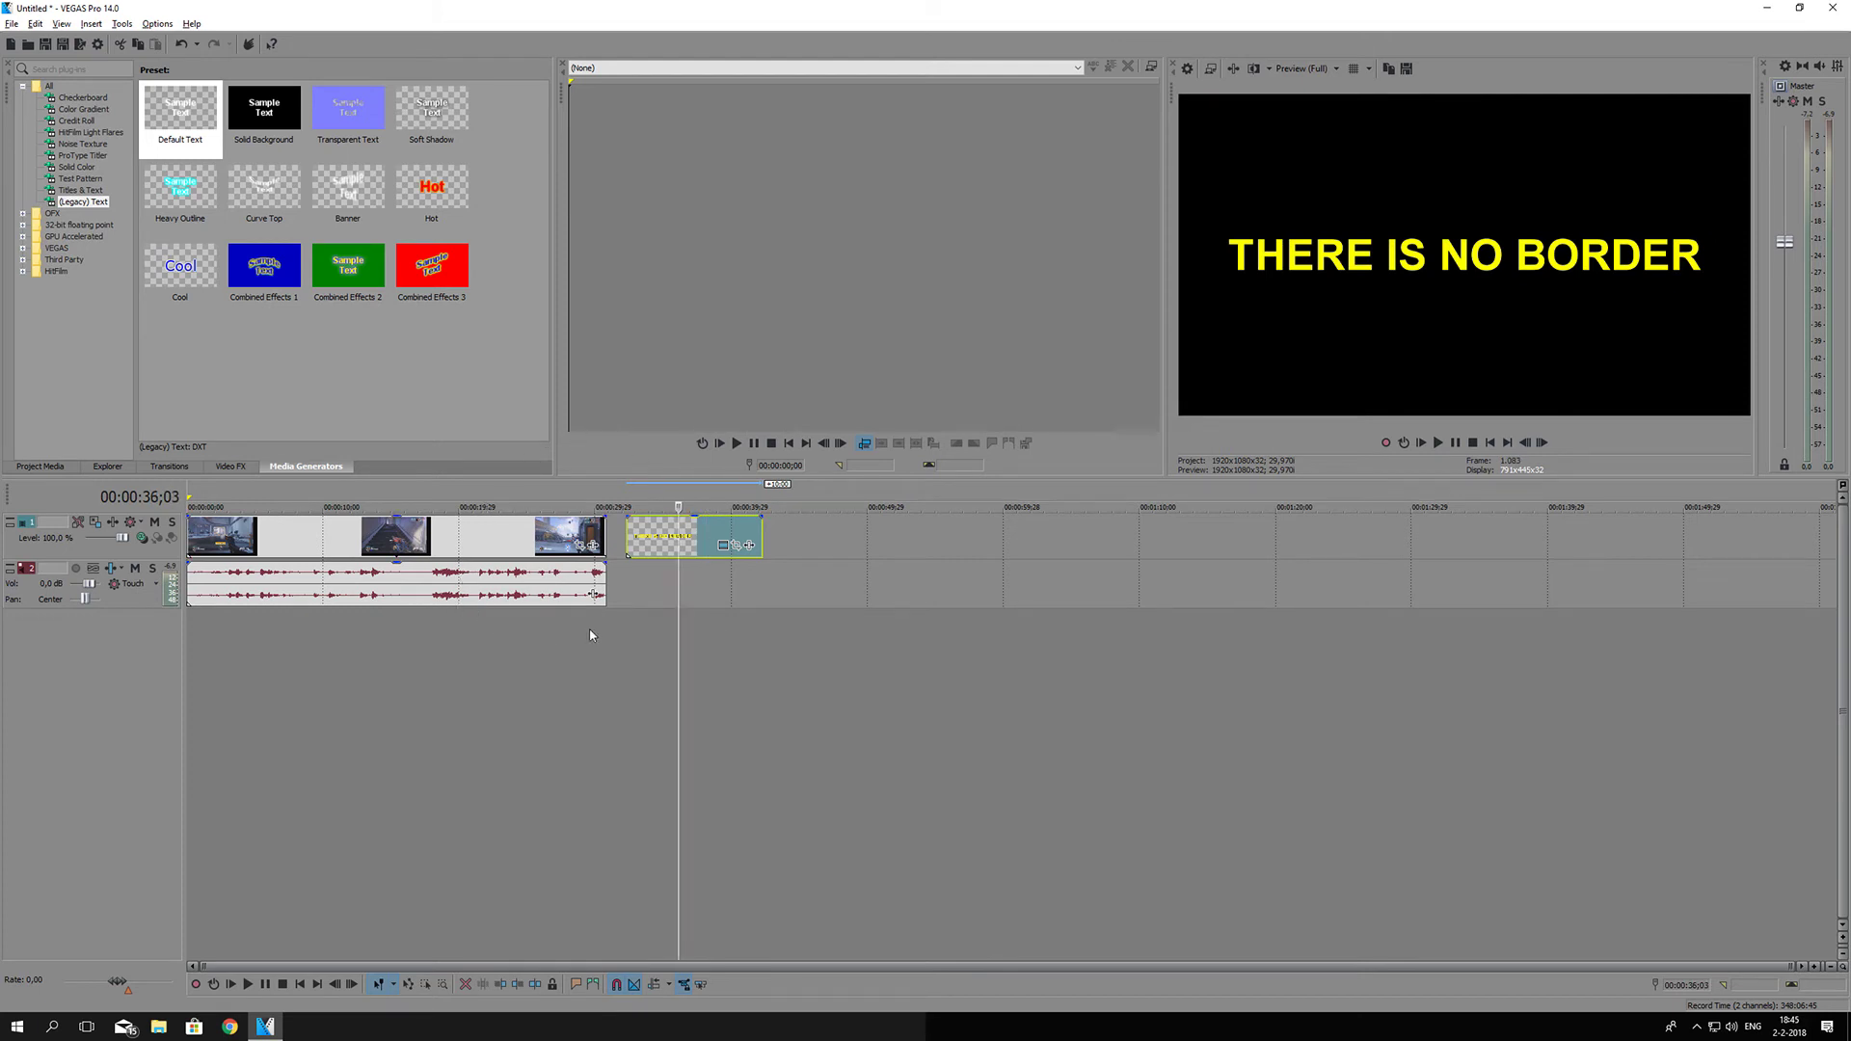
Insert a new top video track and move the title event onto it.
right_click(657, 681)
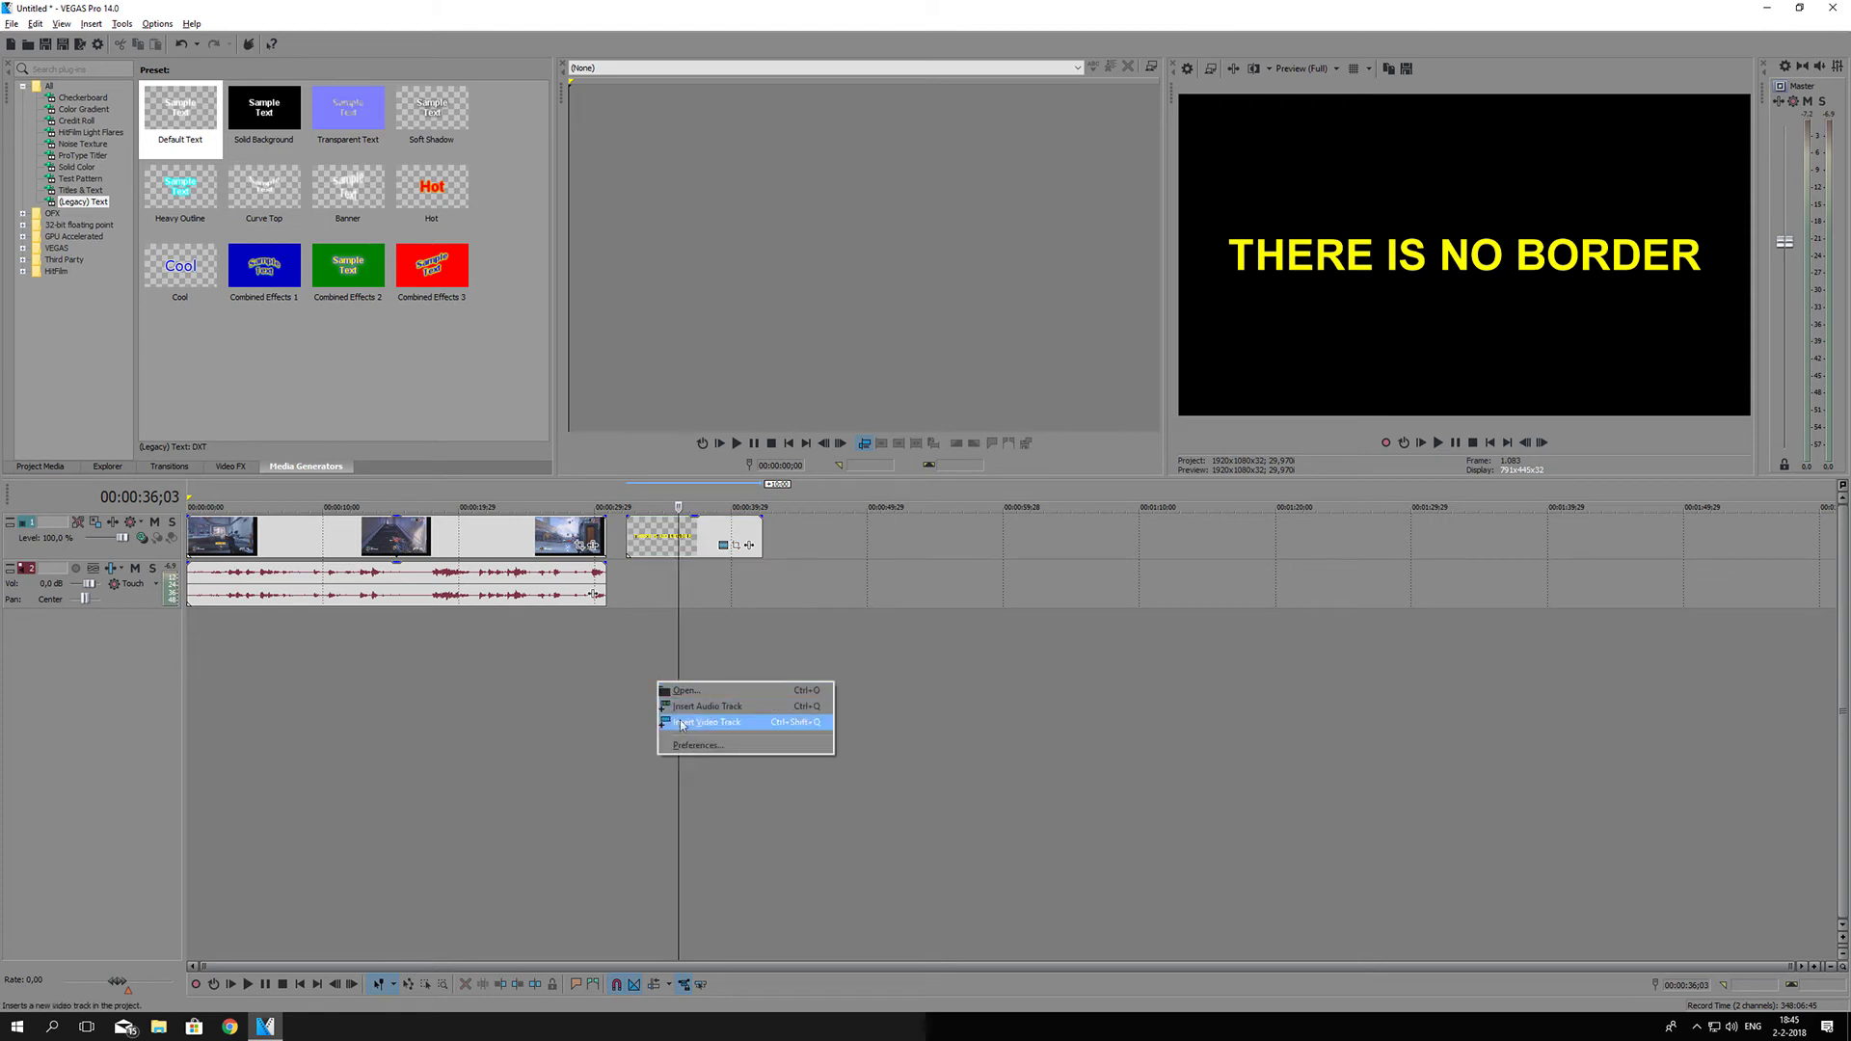
left_click(681, 723)
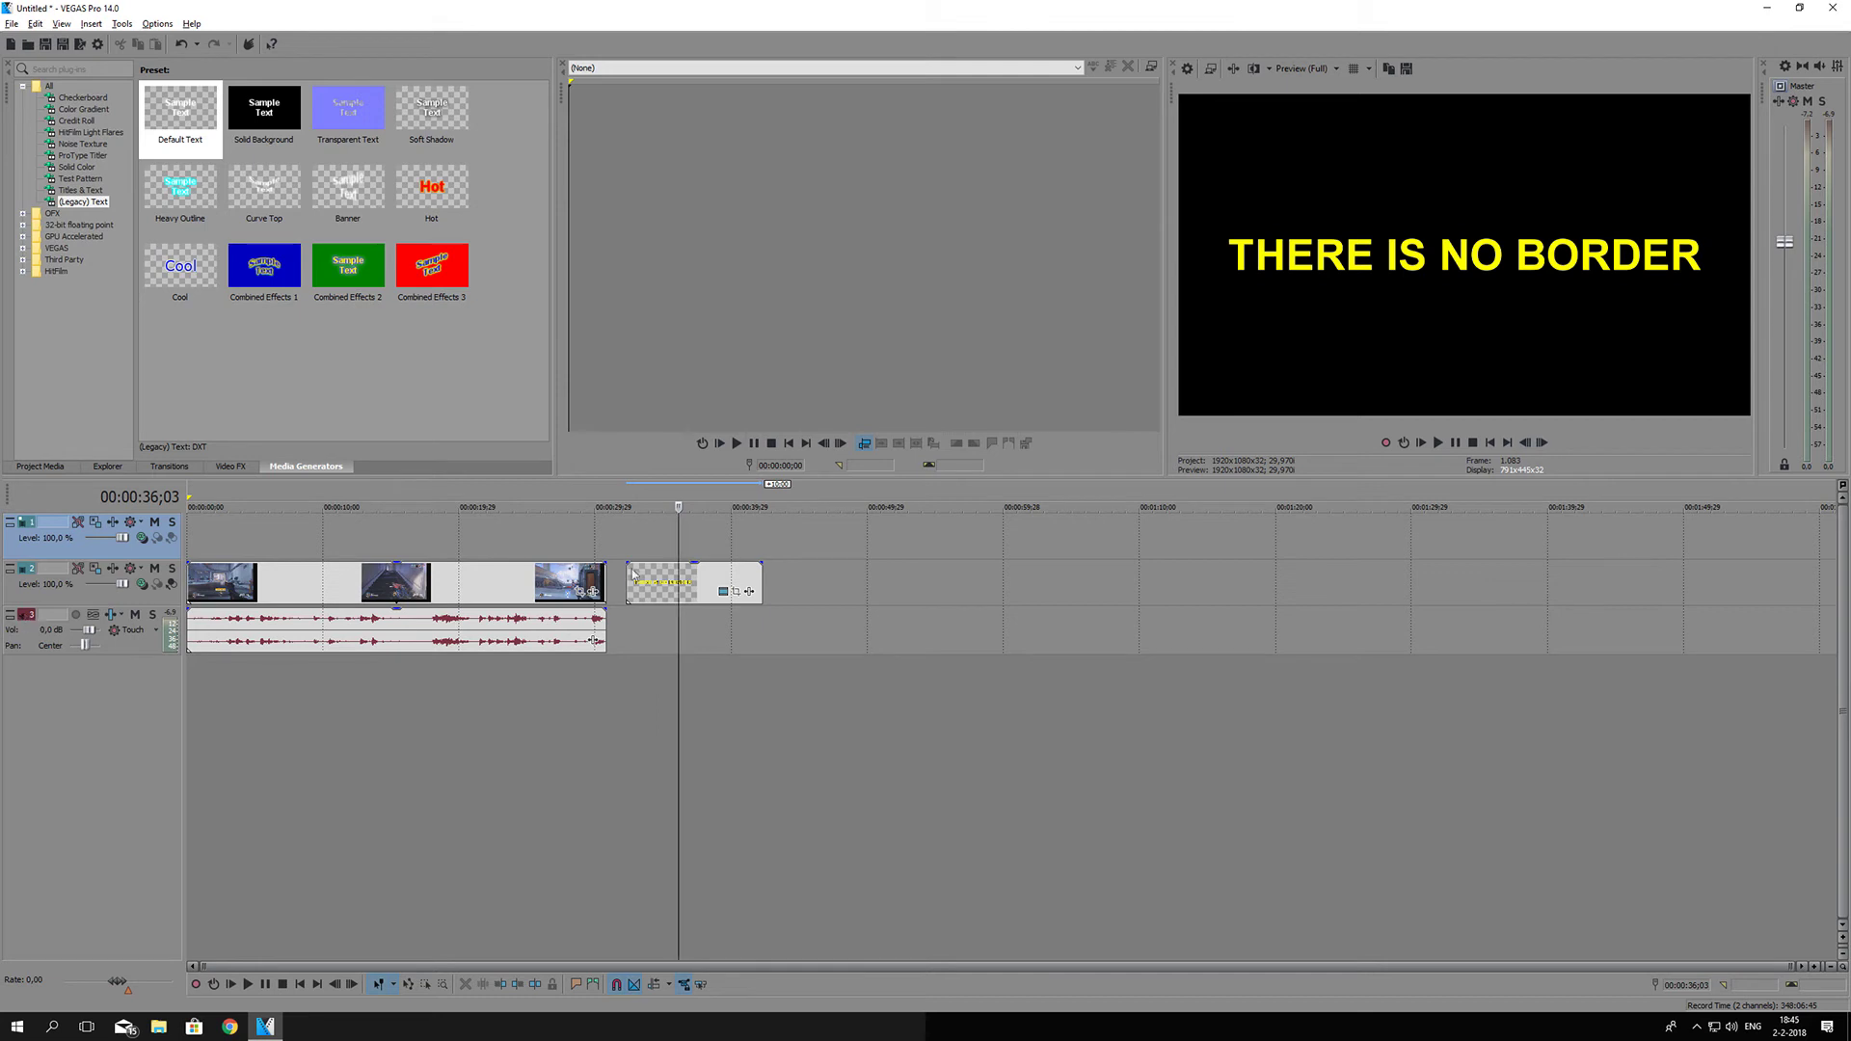
left_click(659, 589)
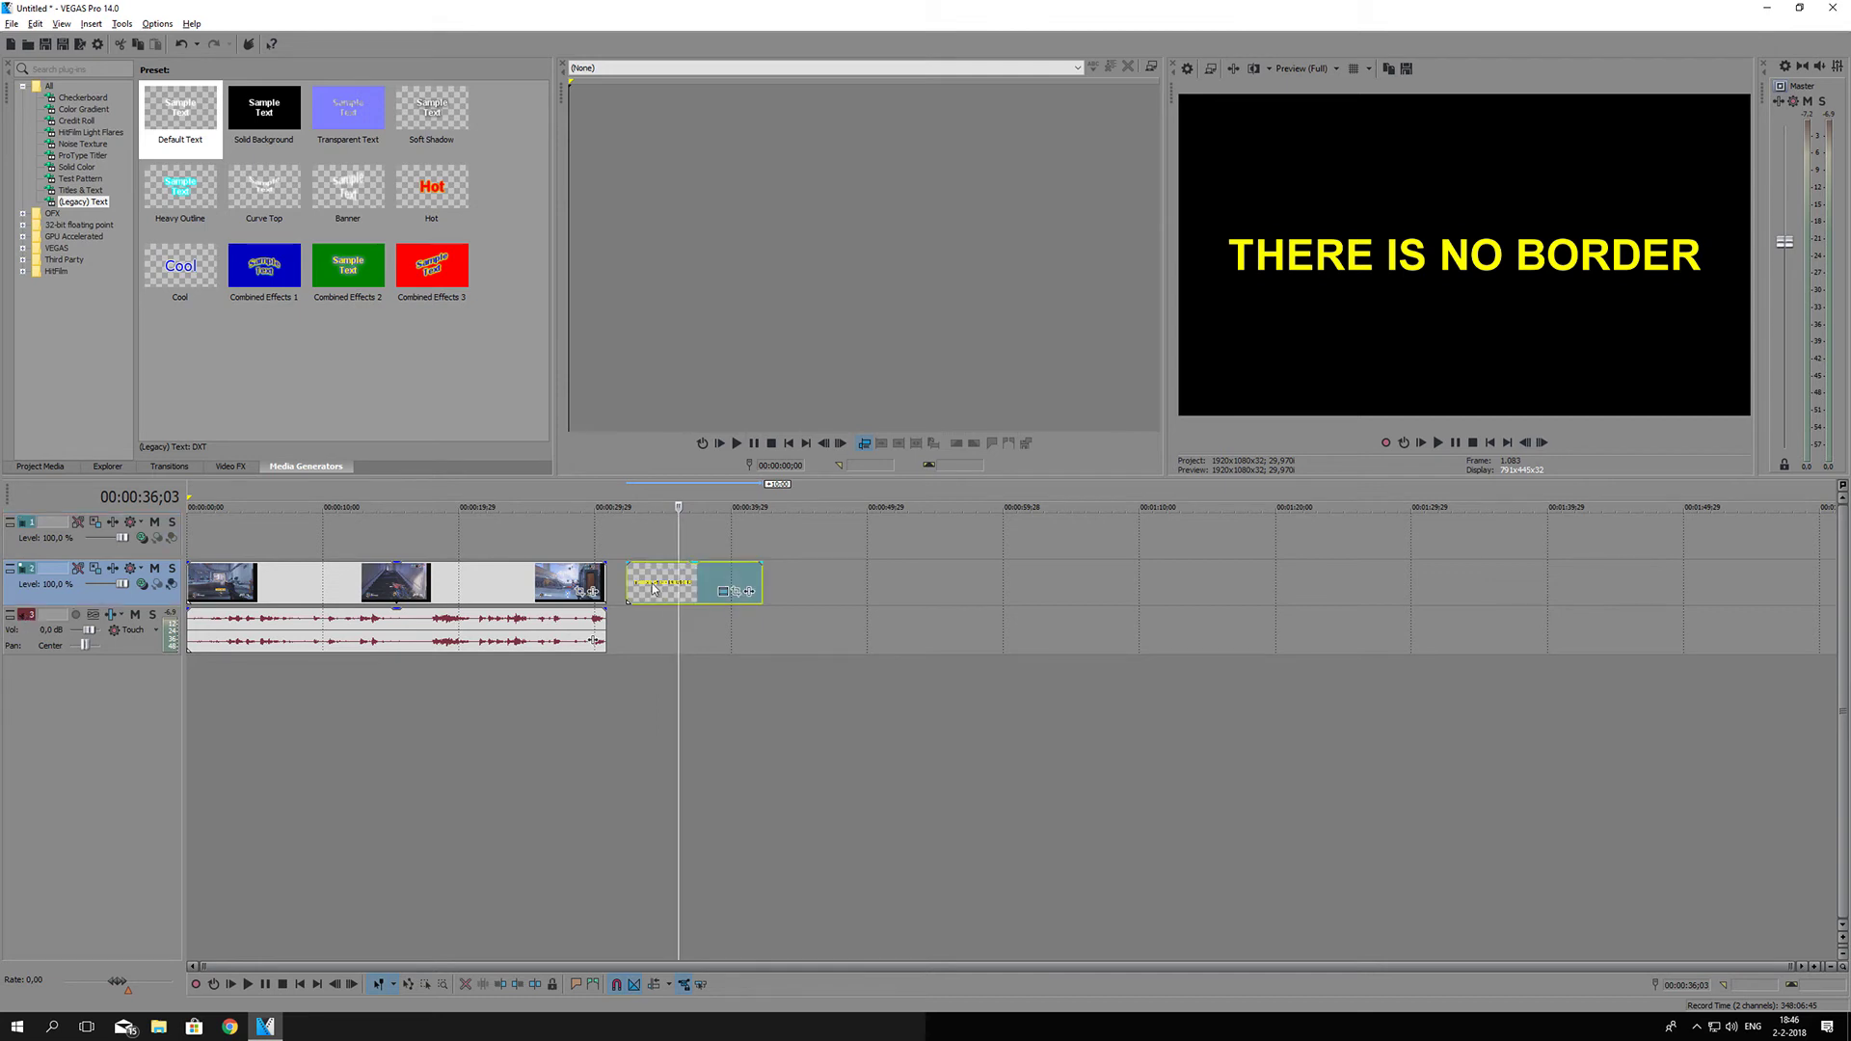
left_click_drag(653, 585, 635, 540)
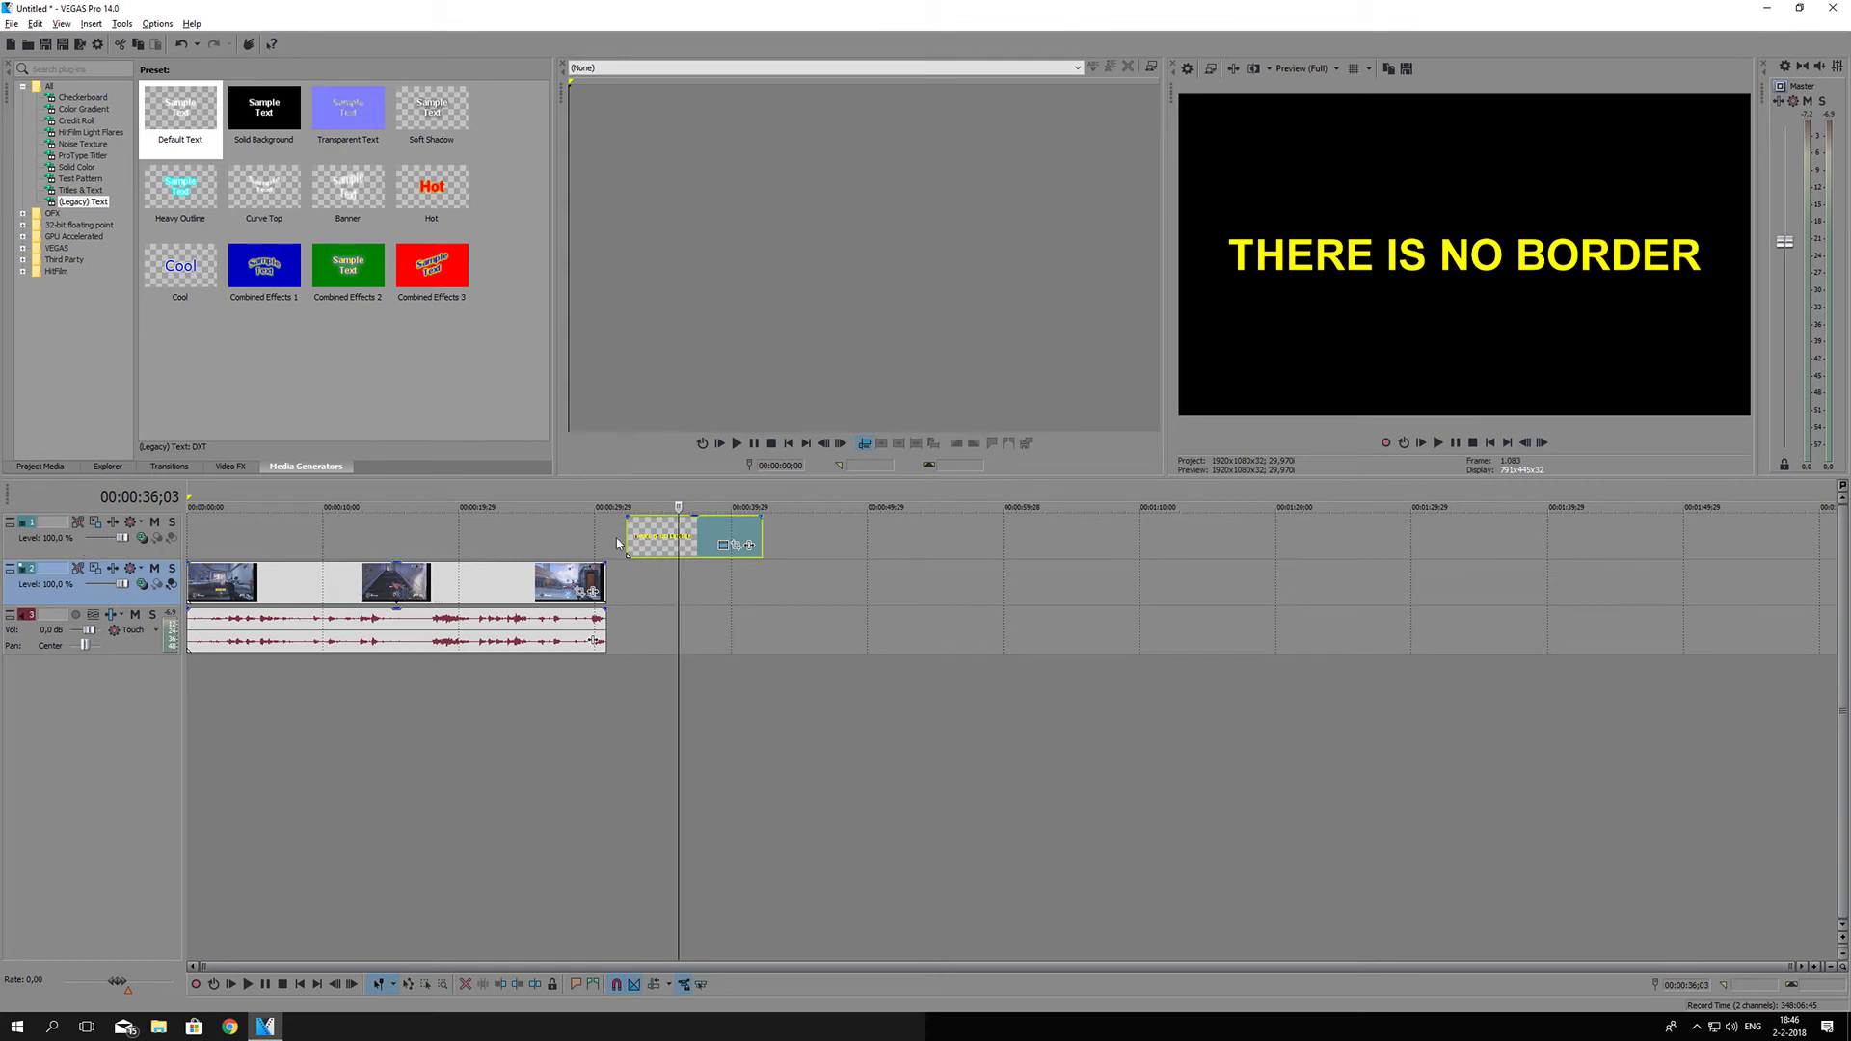
Slide the title earlier so it ends with the gameplay clip, overlapping its final seconds.
left_click_drag(673, 542, 504, 532)
left_click_drag(678, 678, 517, 668)
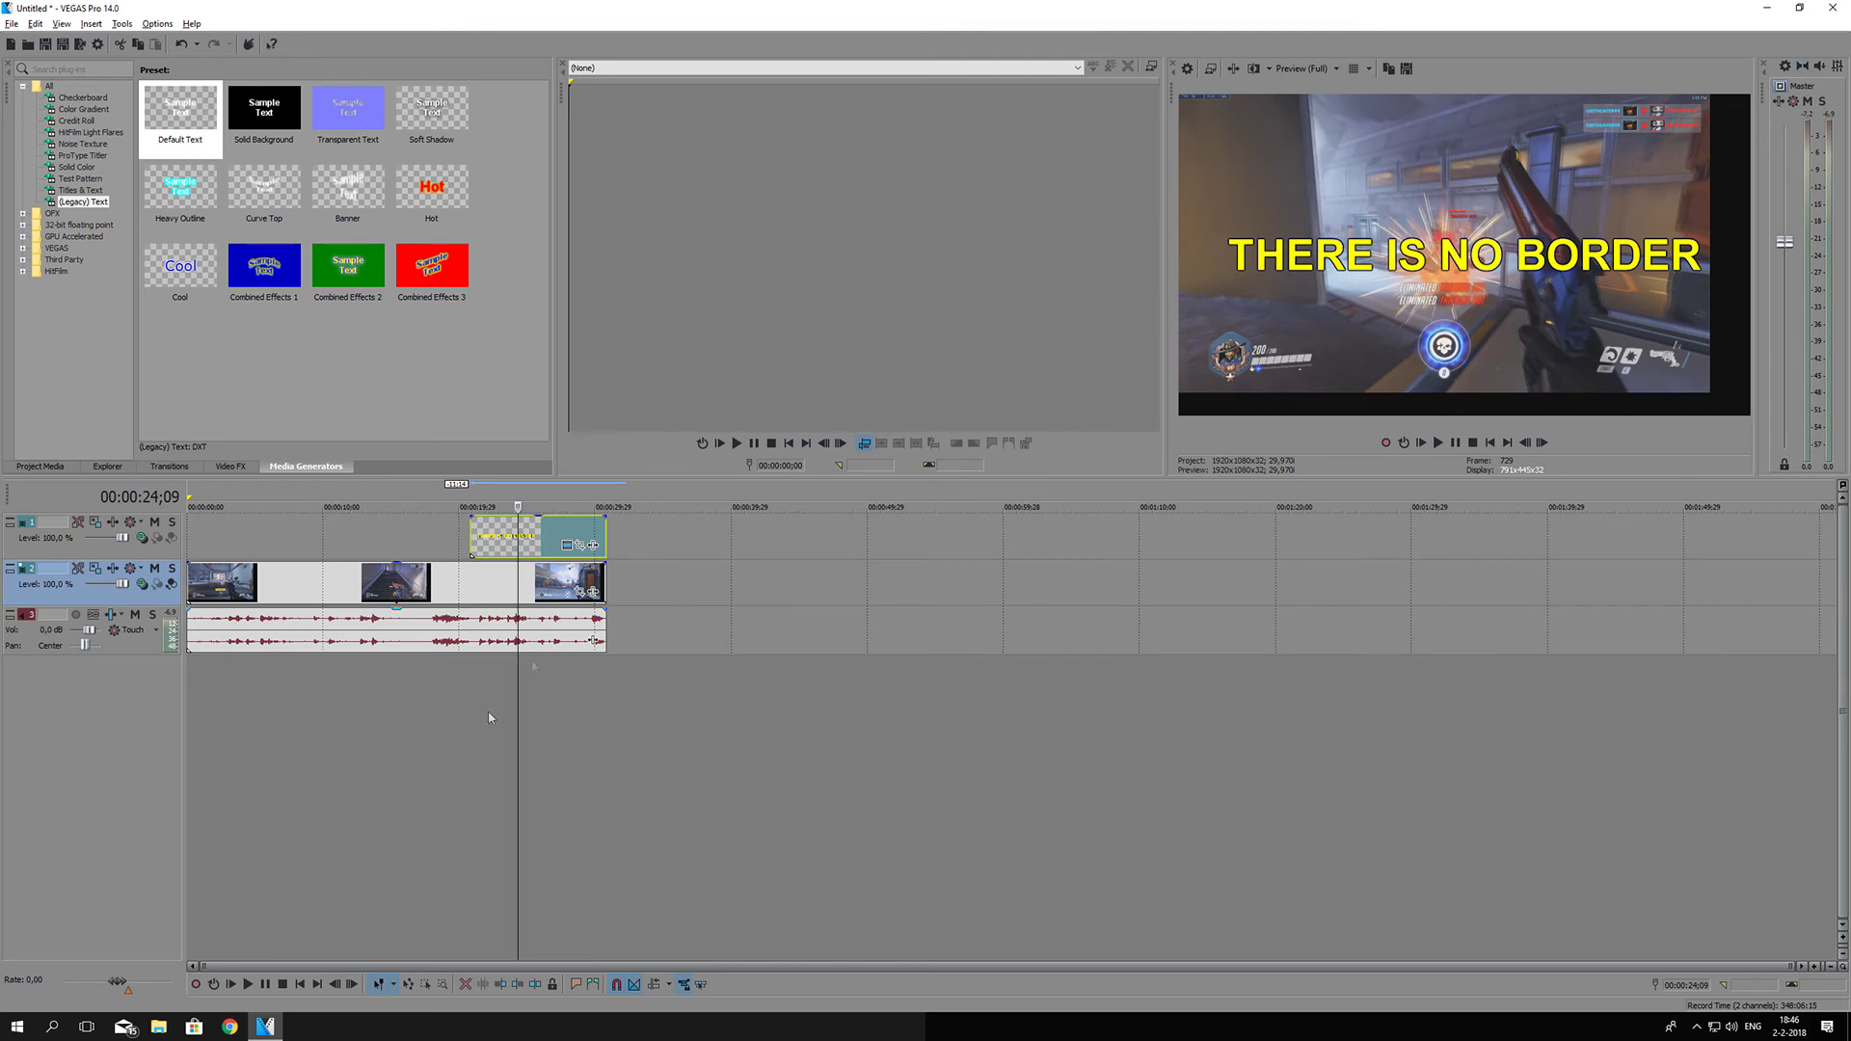
mouse_move(519, 714)
left_mouse_down()
mouse_move(475, 715)
mouse_move(516, 714)
left_mouse_up()
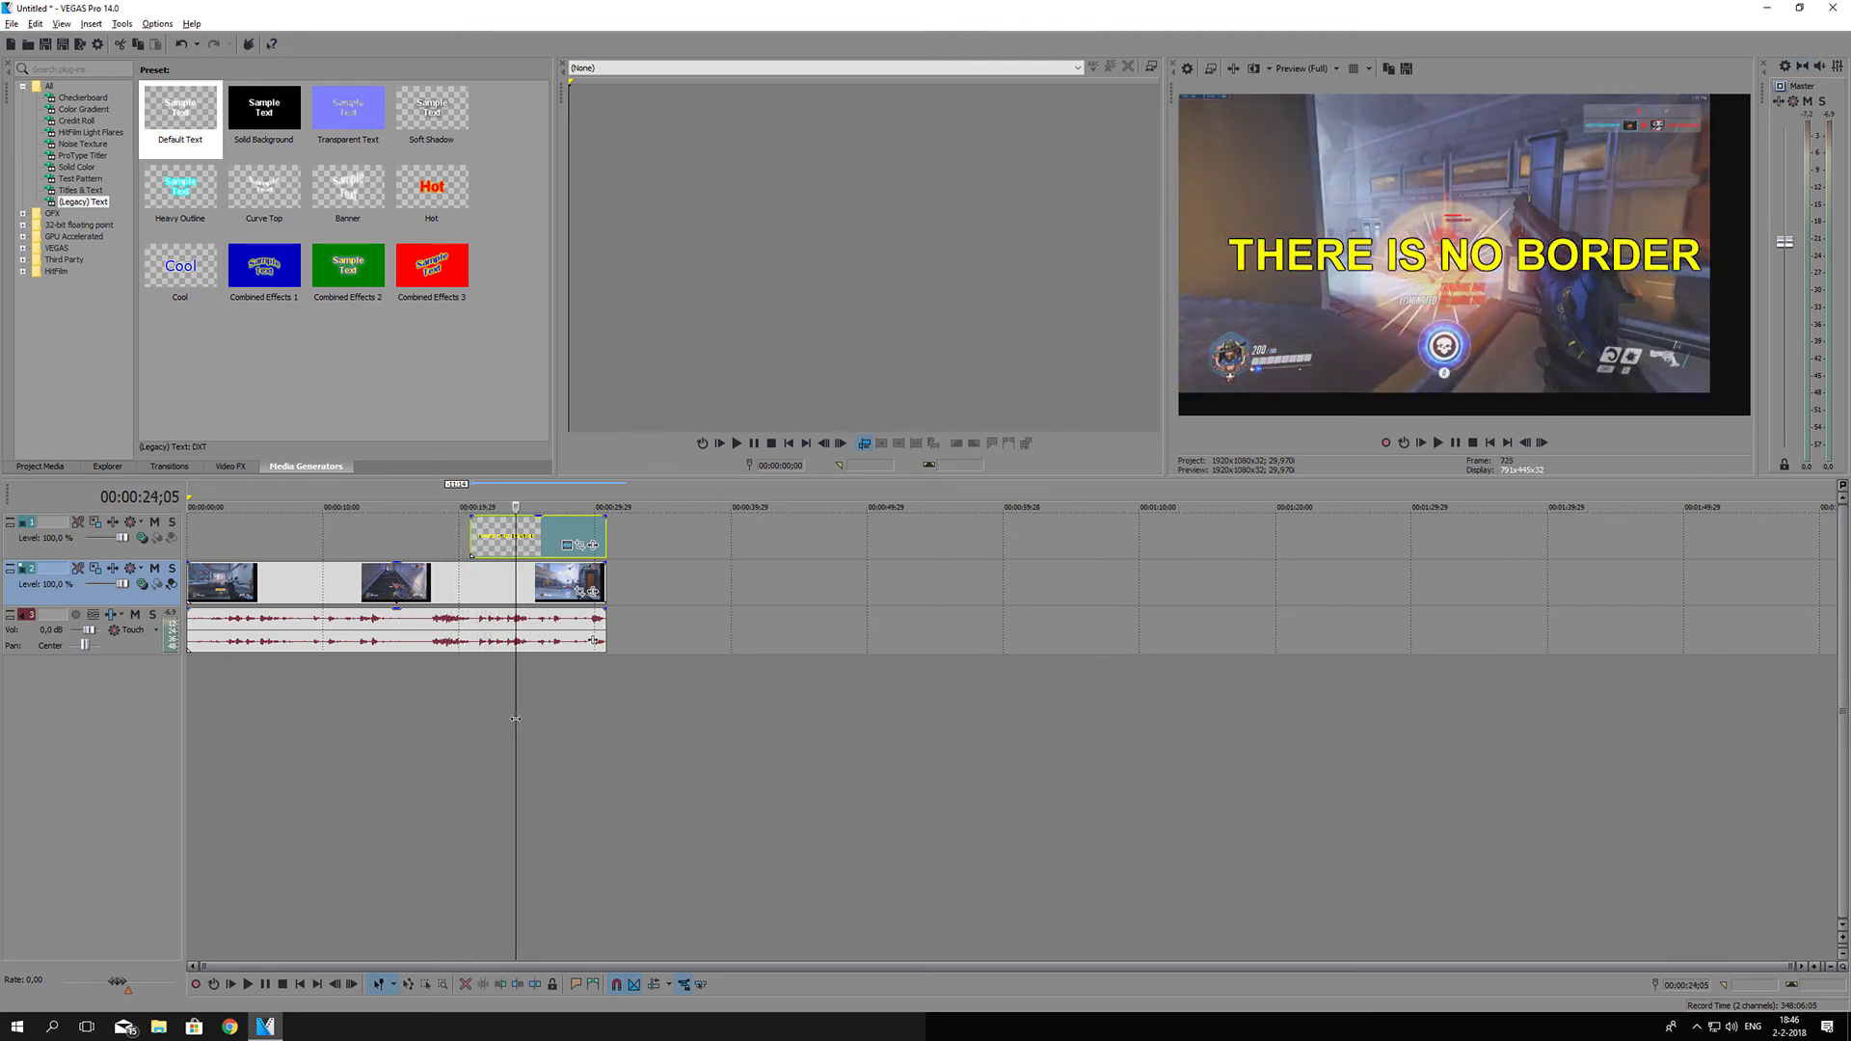
left_click(580, 546)
In Pan/Crop, zoom out and shift the frame so the title sits at the gameplay's bottom.
scroll(749, 733, "down", 2)
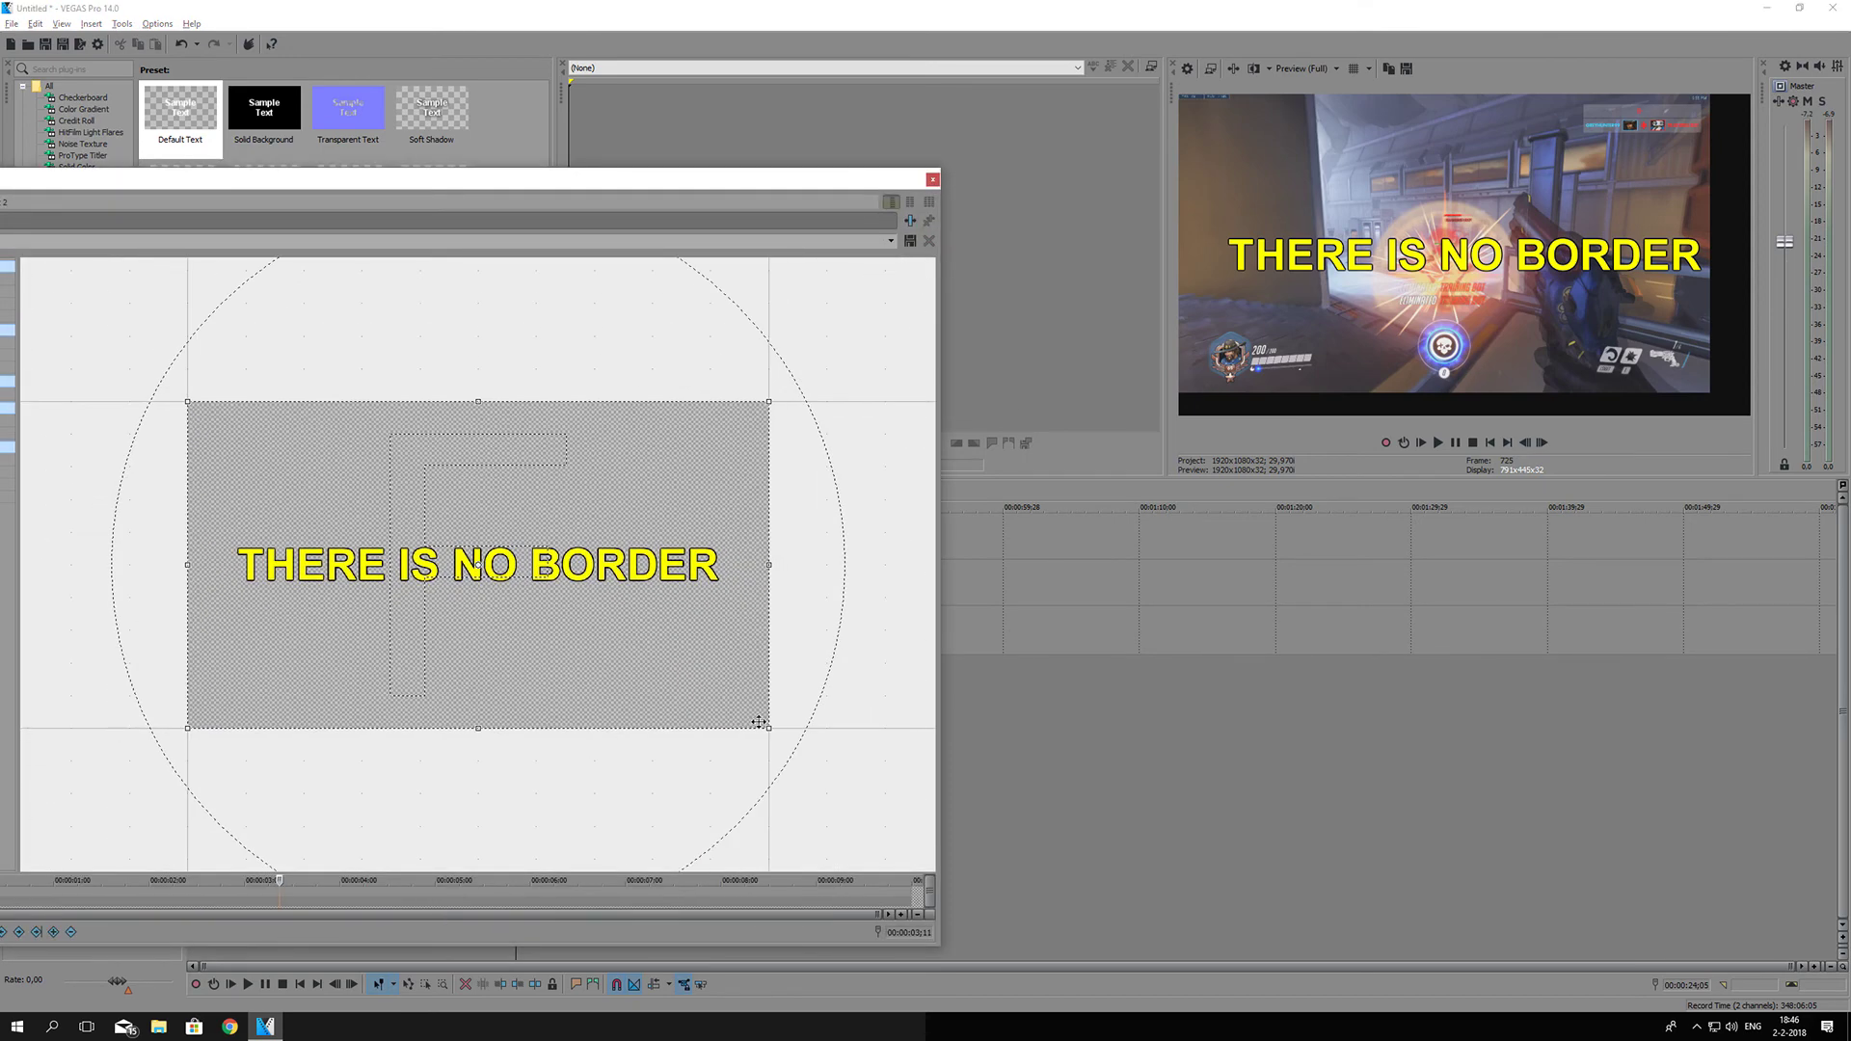
left_click_drag(767, 725, 974, 839)
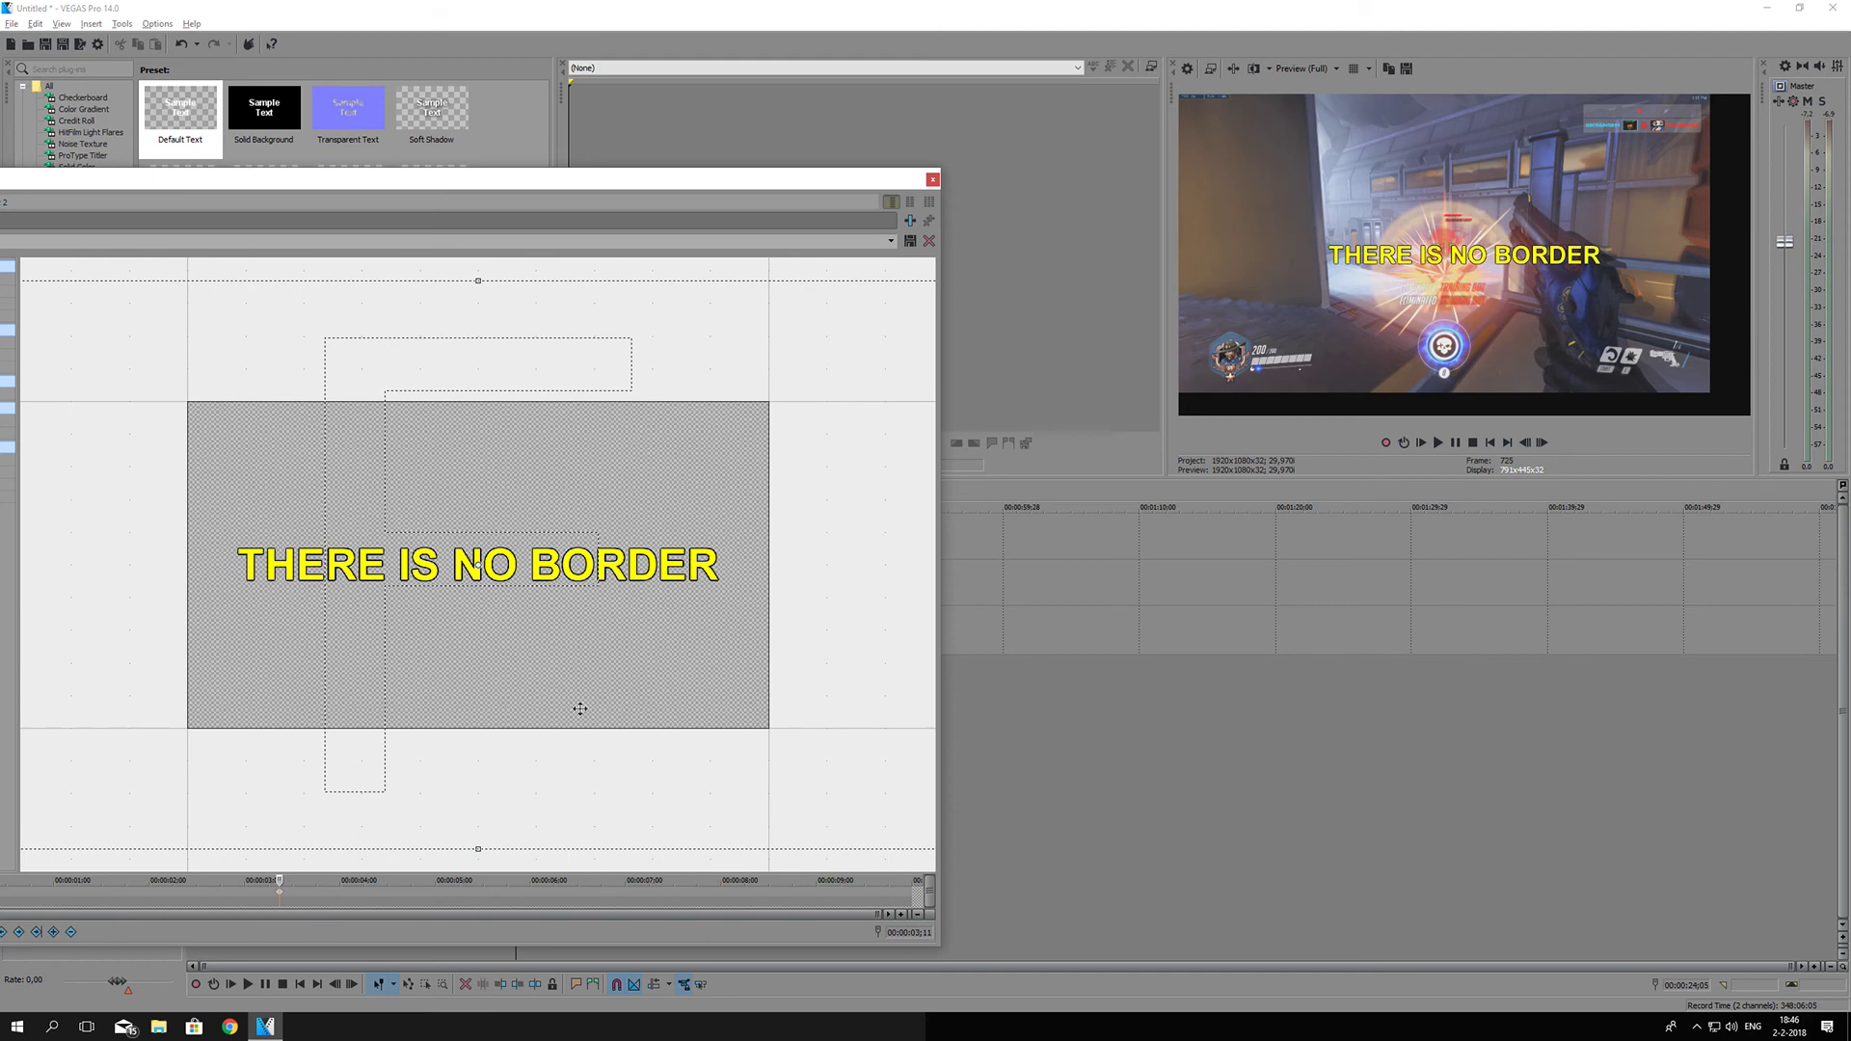
left_click_drag(578, 707, 569, 430)
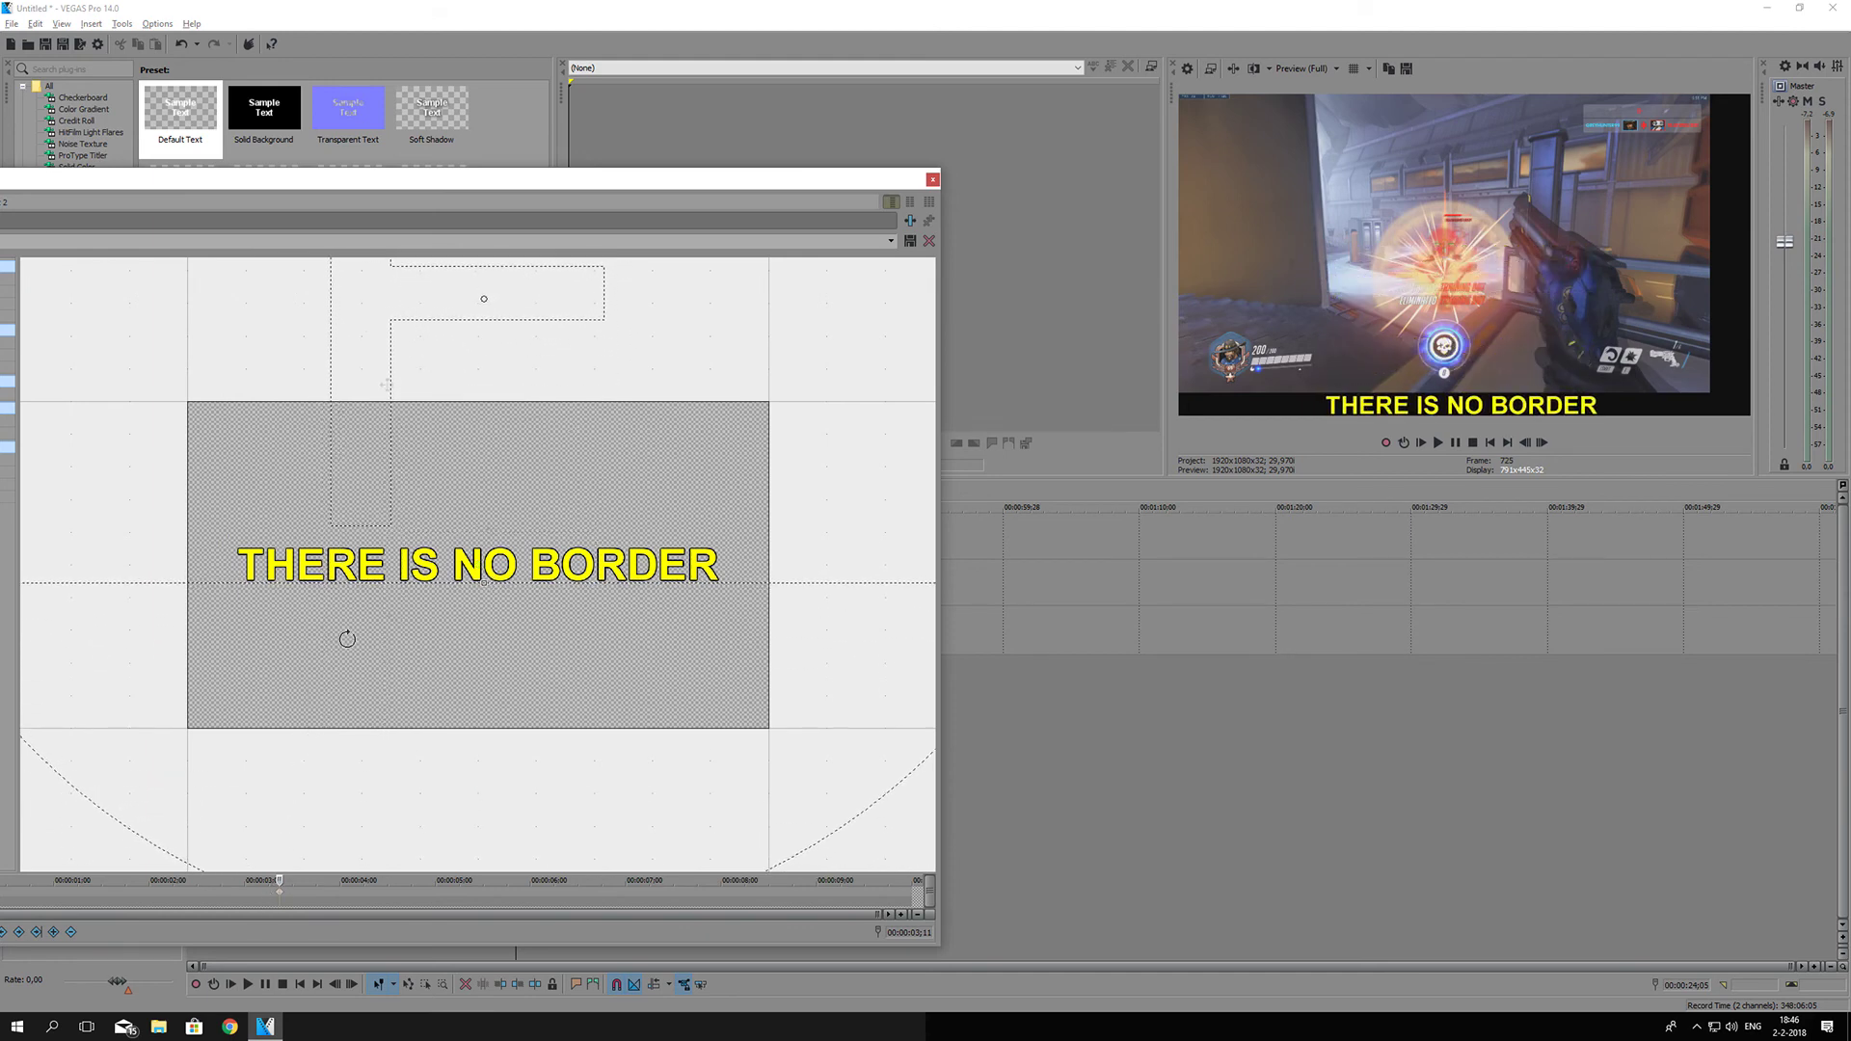
left_click_drag(444, 186, 763, 121)
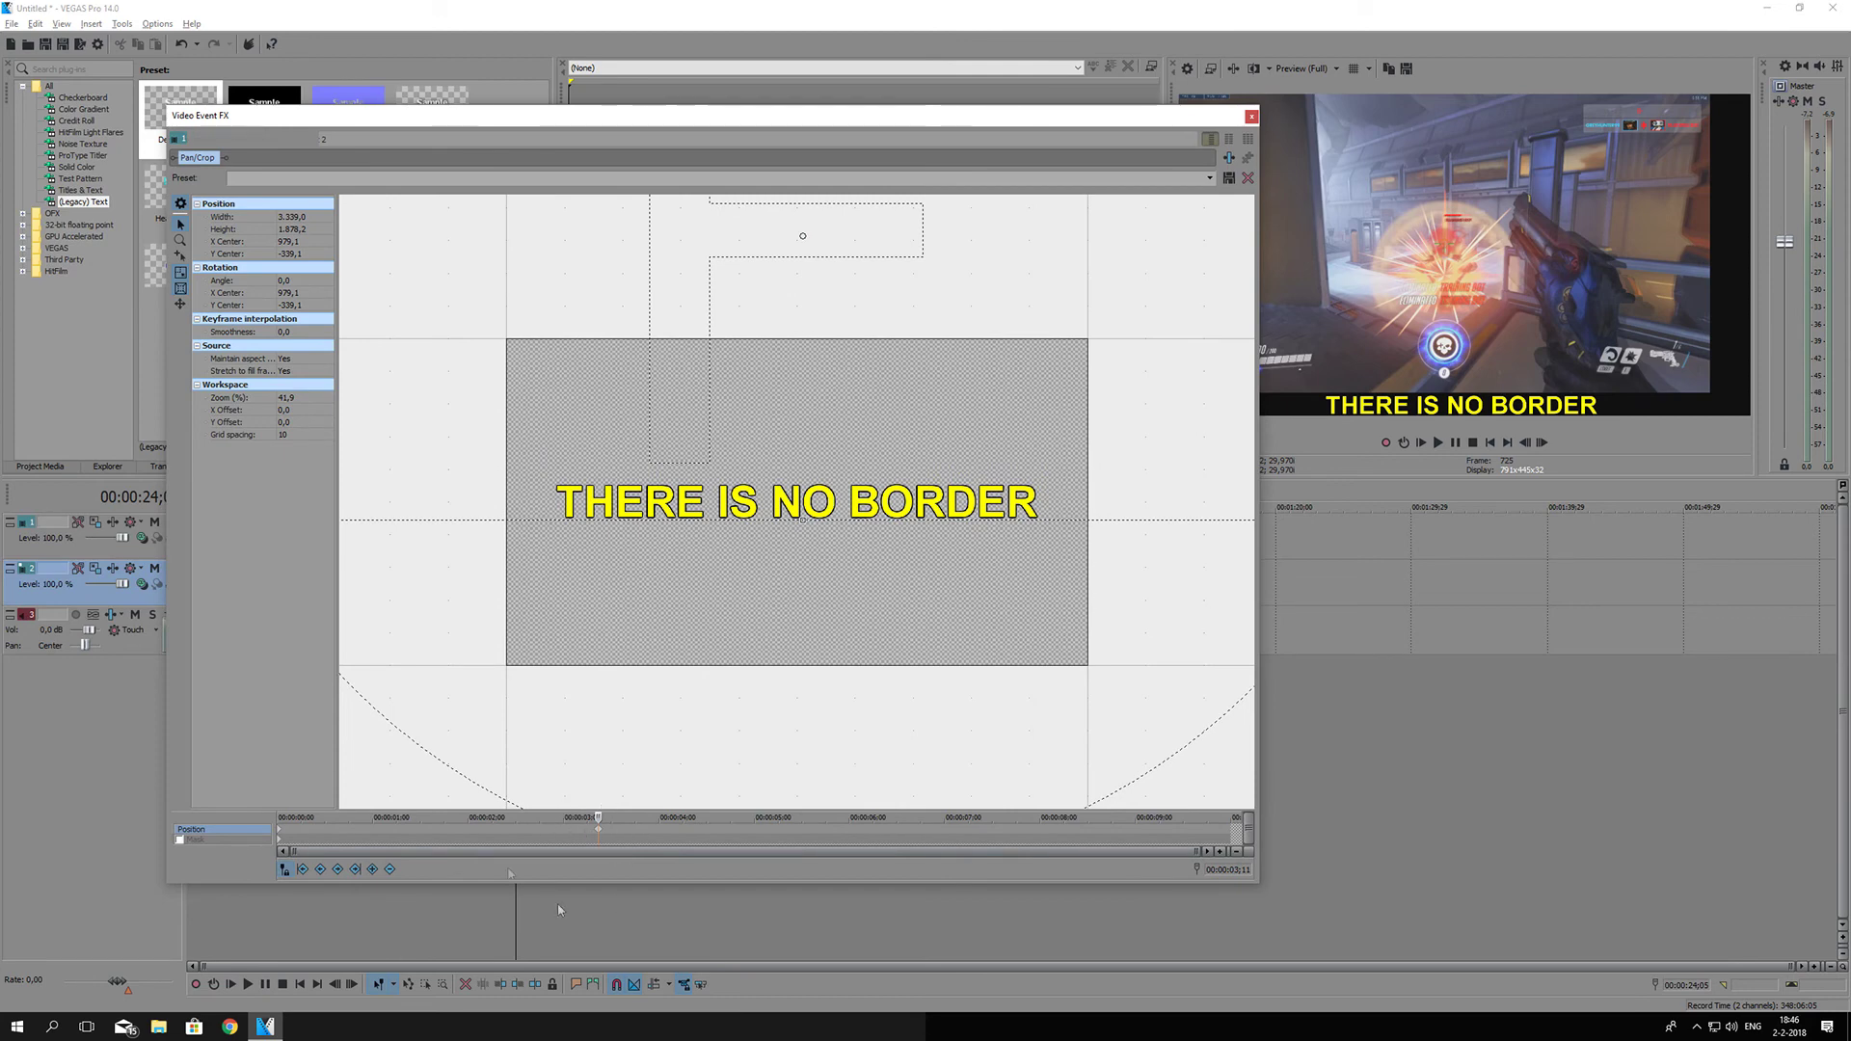
right_click(282, 835)
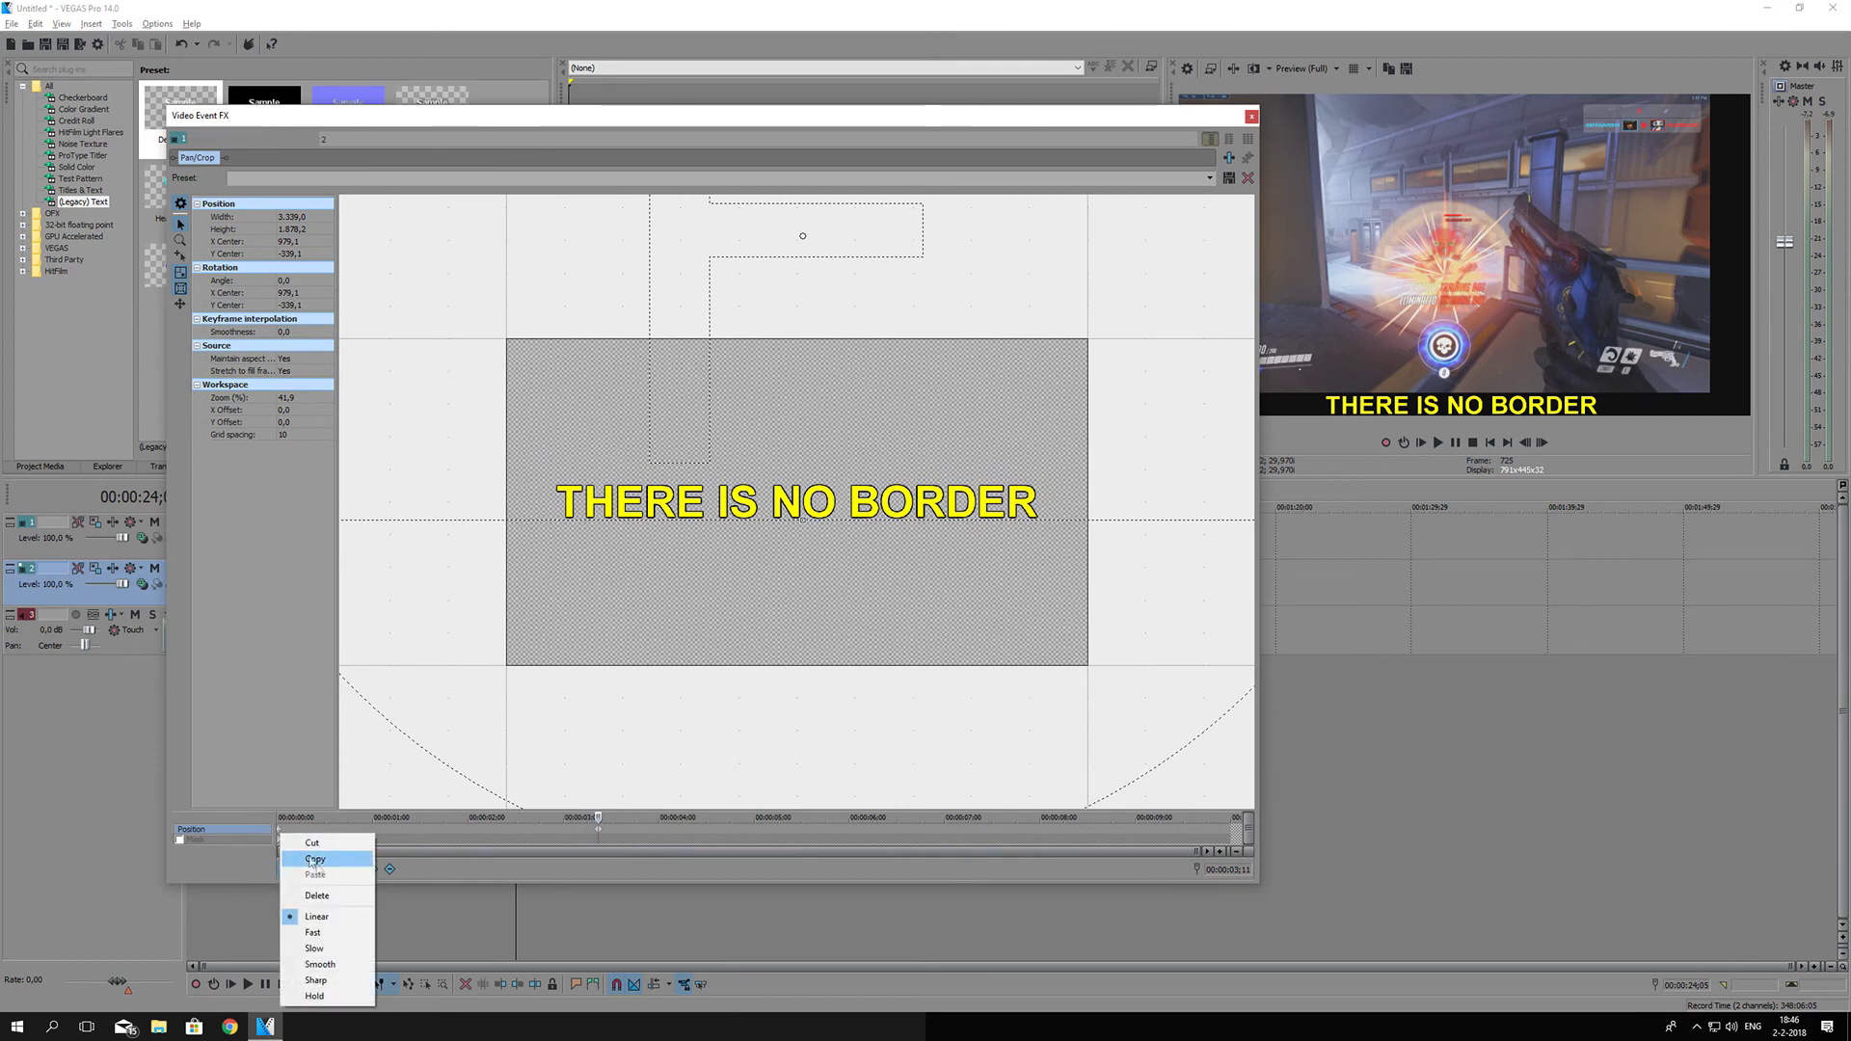
left_click(350, 933)
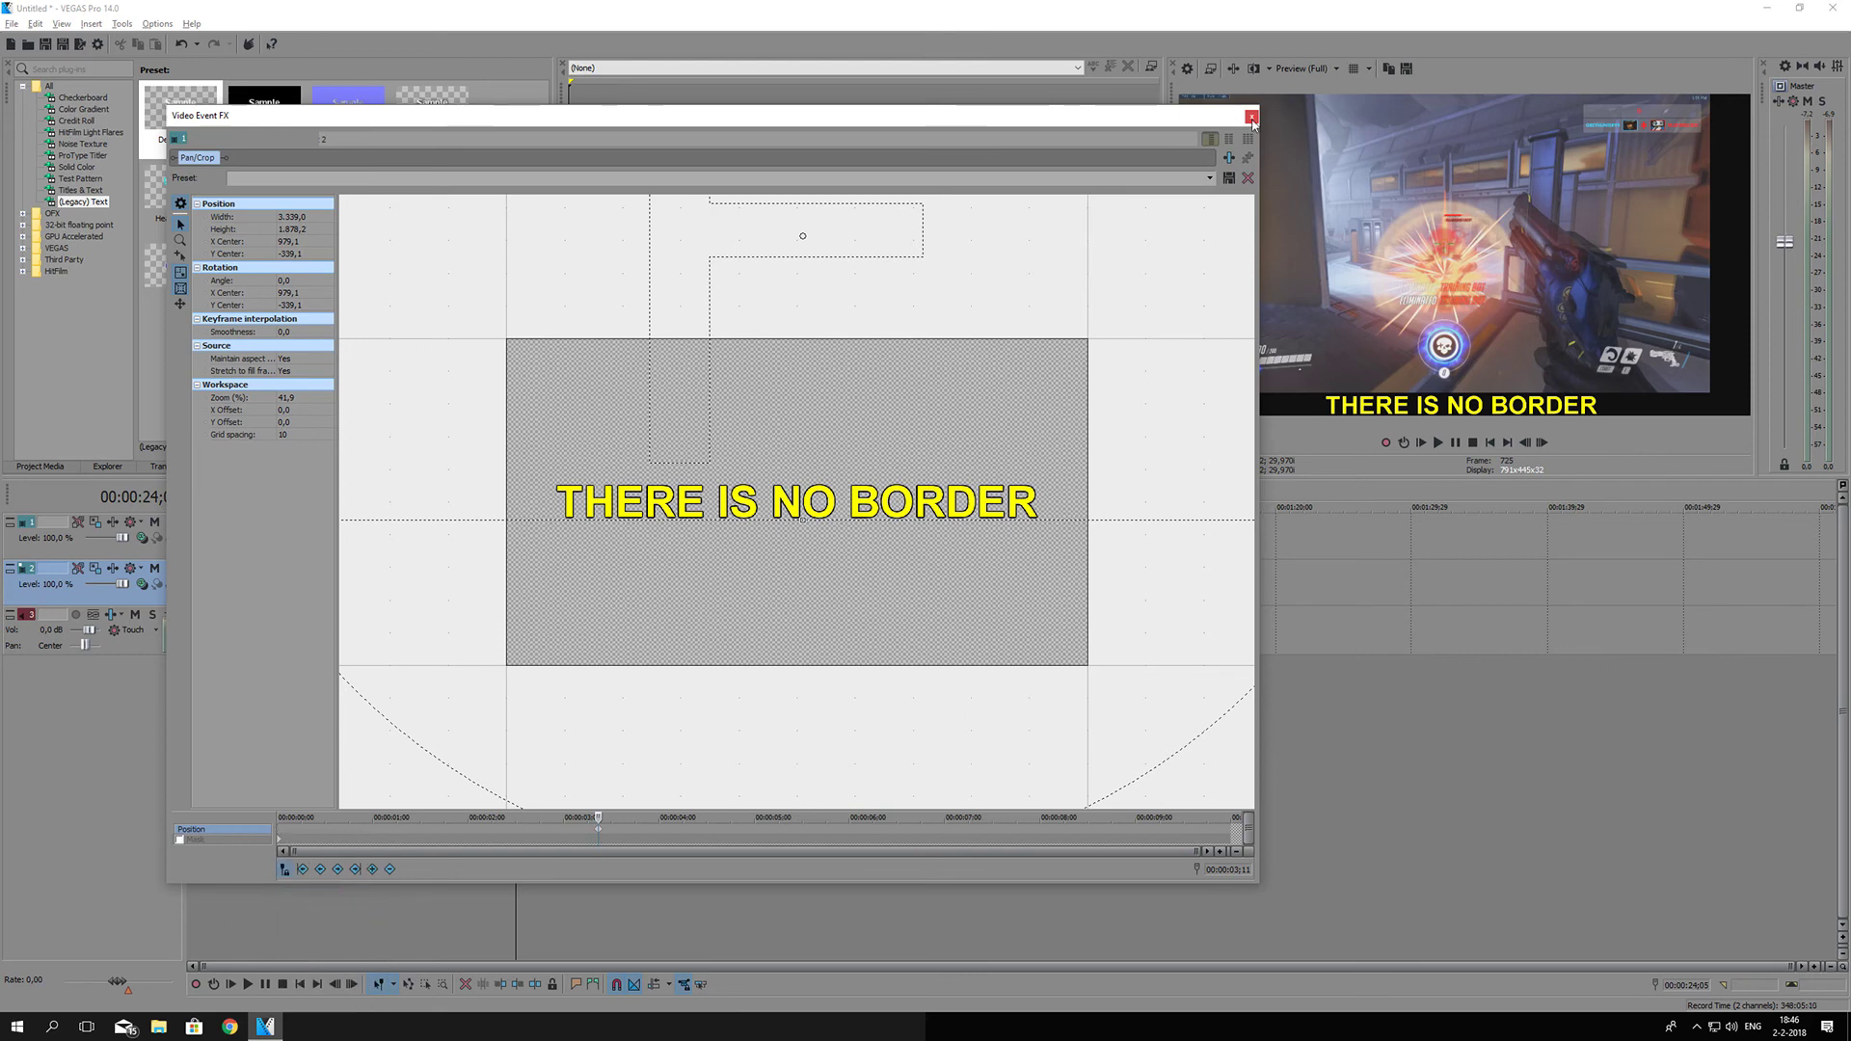
left_click_drag(516, 737, 475, 716)
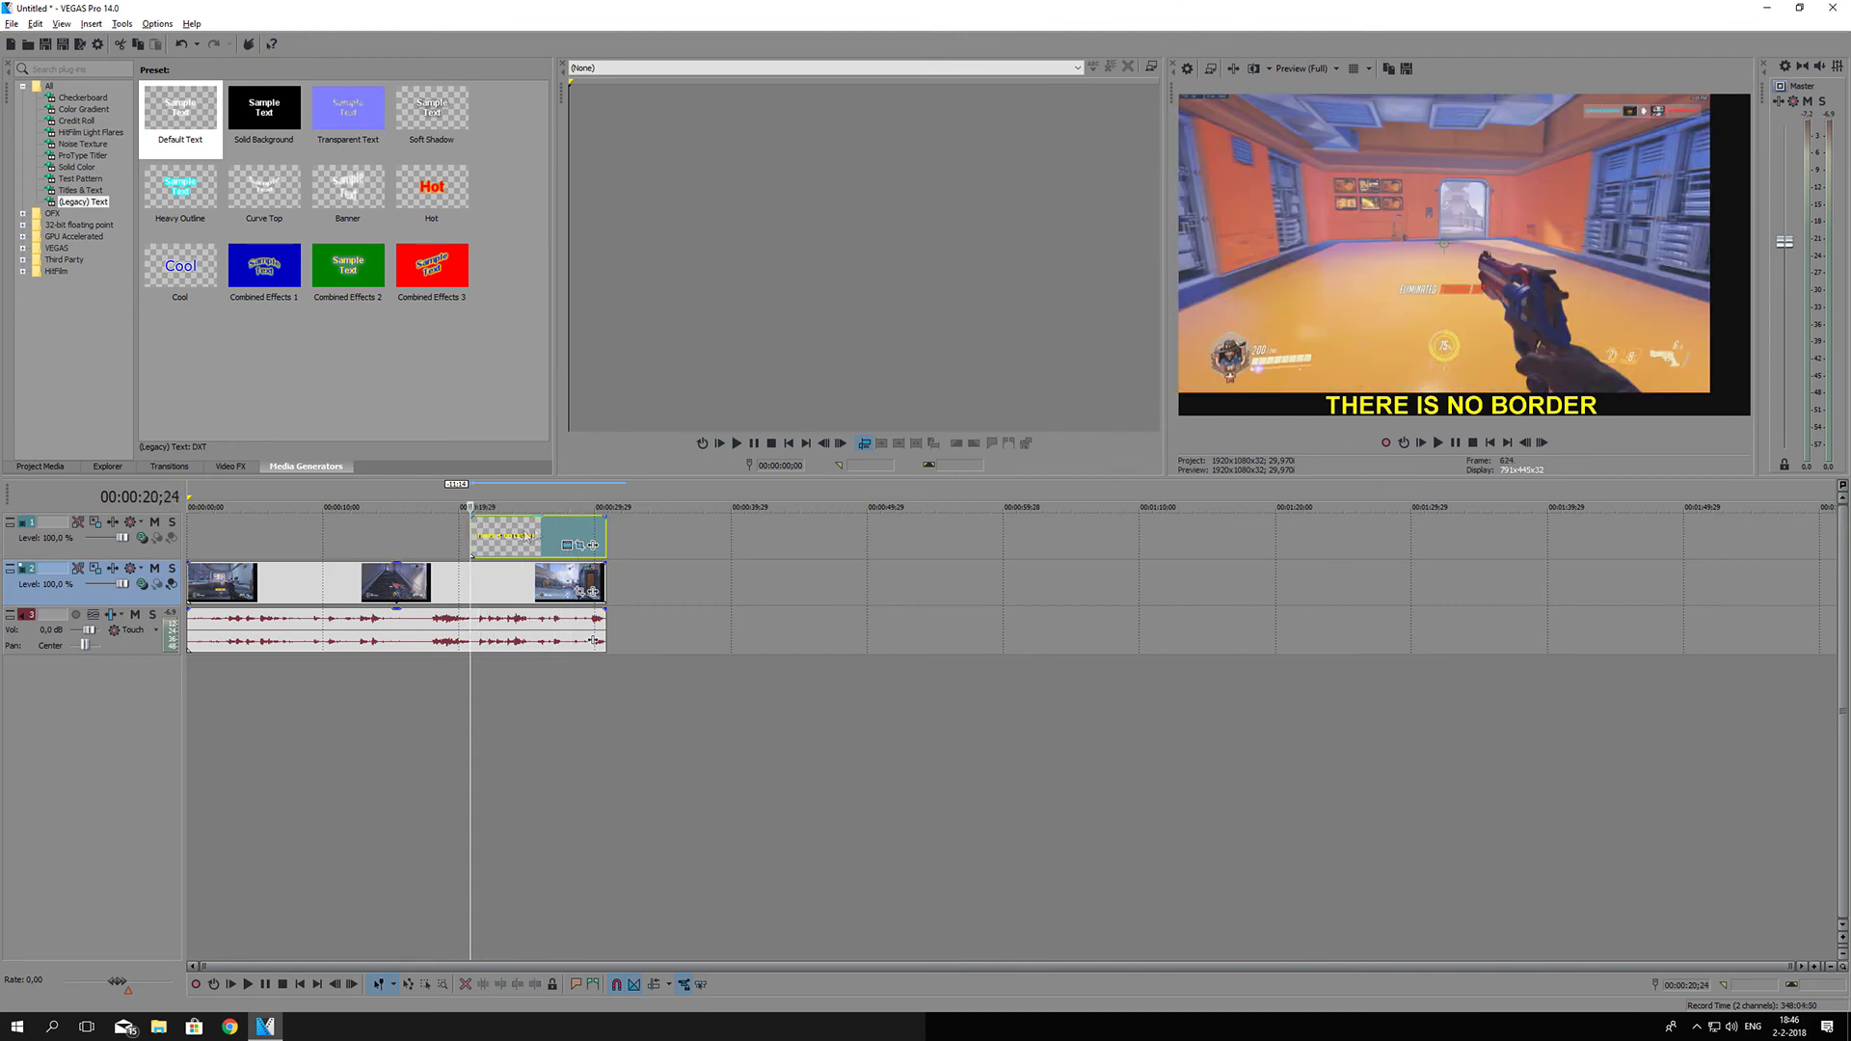
mouse_move(467, 684)
left_mouse_down()
mouse_move(446, 678)
mouse_move(488, 676)
mouse_move(463, 674)
left_mouse_up()
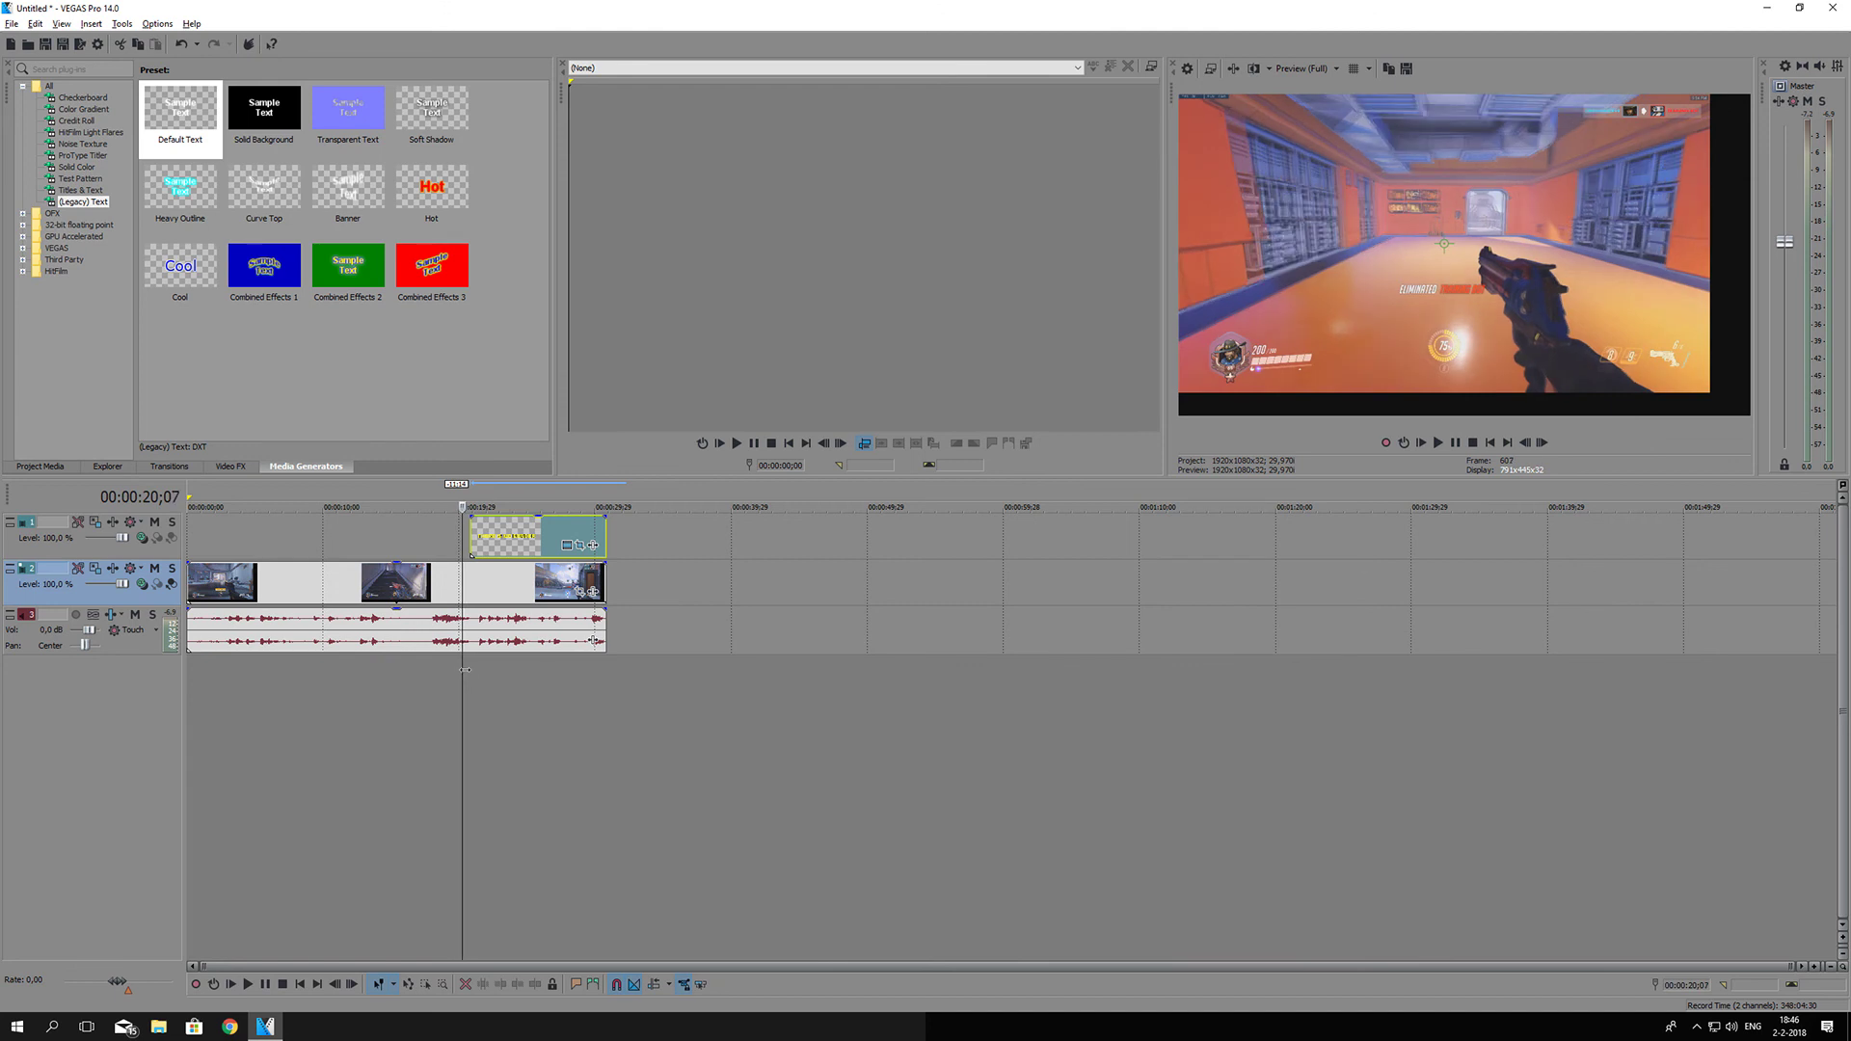